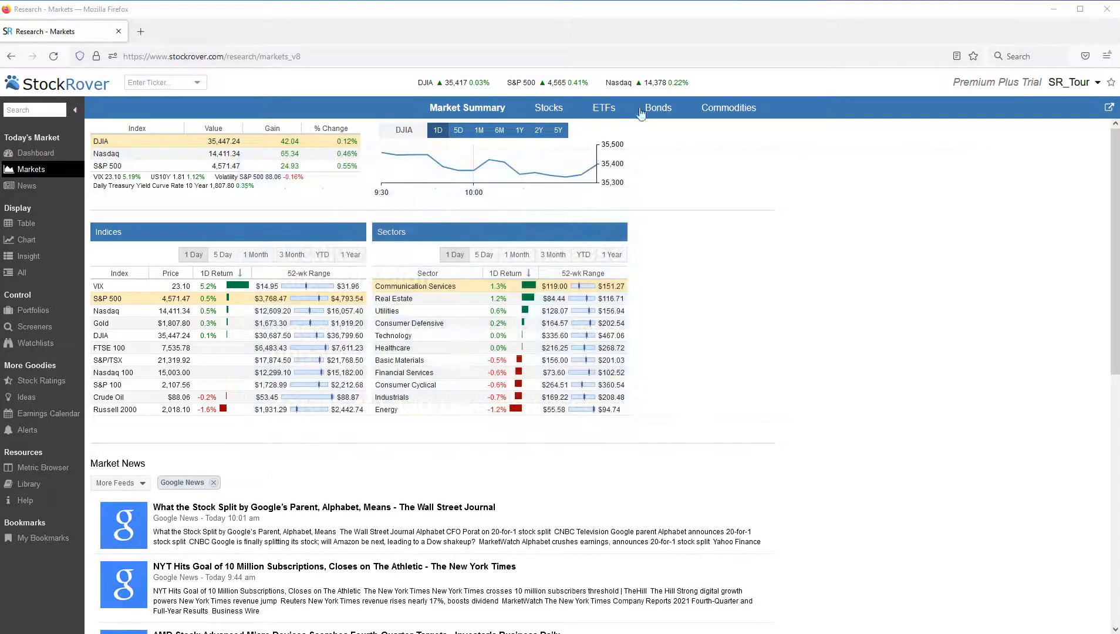
Open the Correlation tool for portfolios and watchlists within the Portfolios section
click(42, 316)
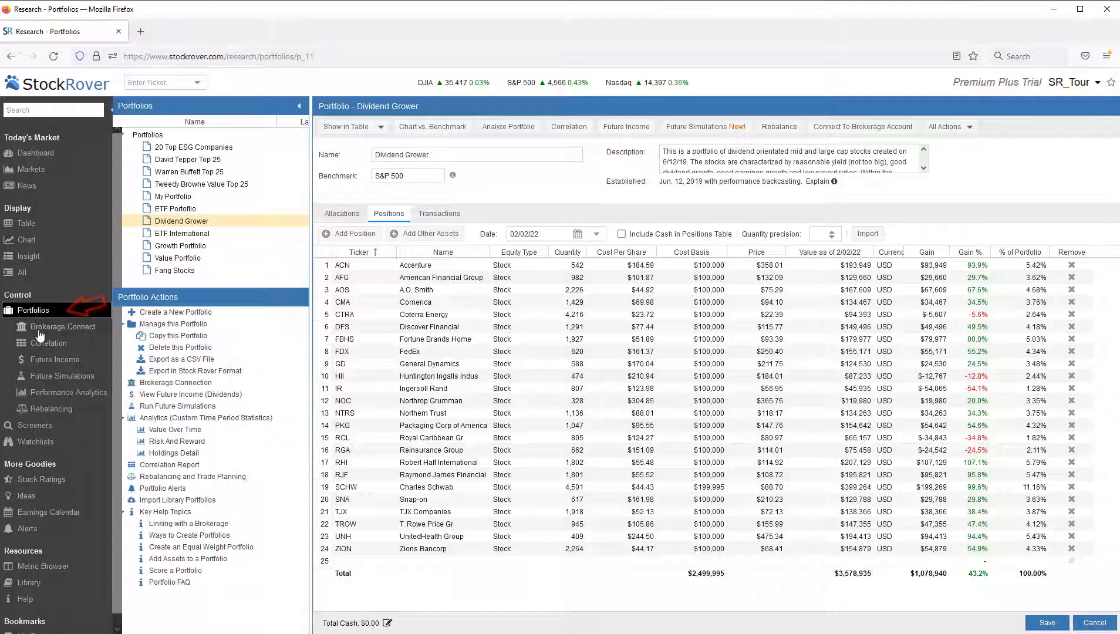
click(41, 345)
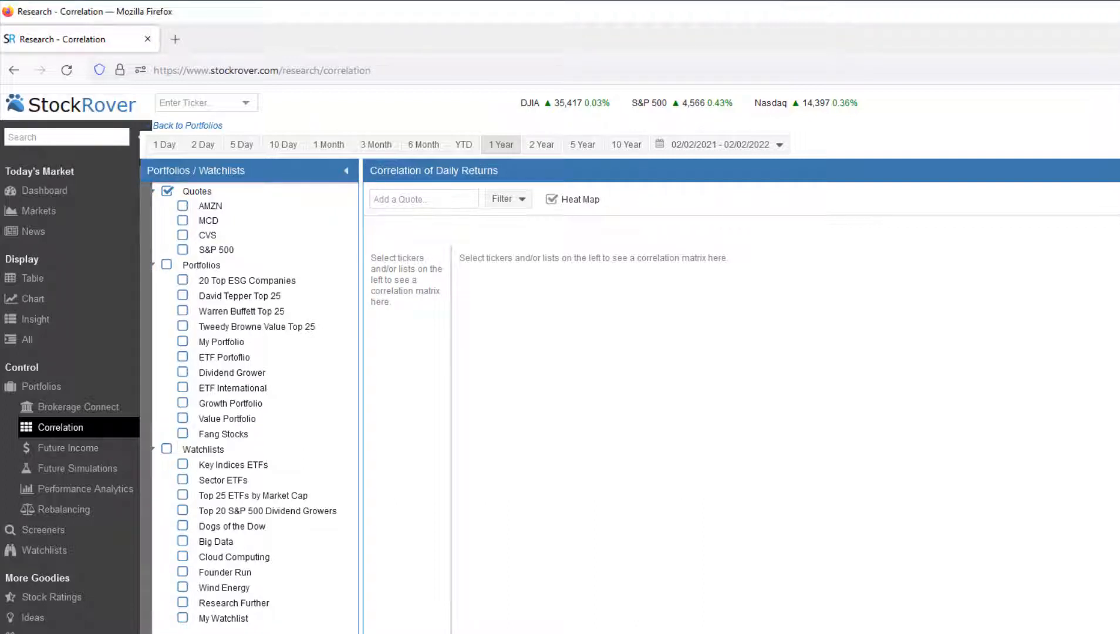
scroll(100, 455, down, 1)
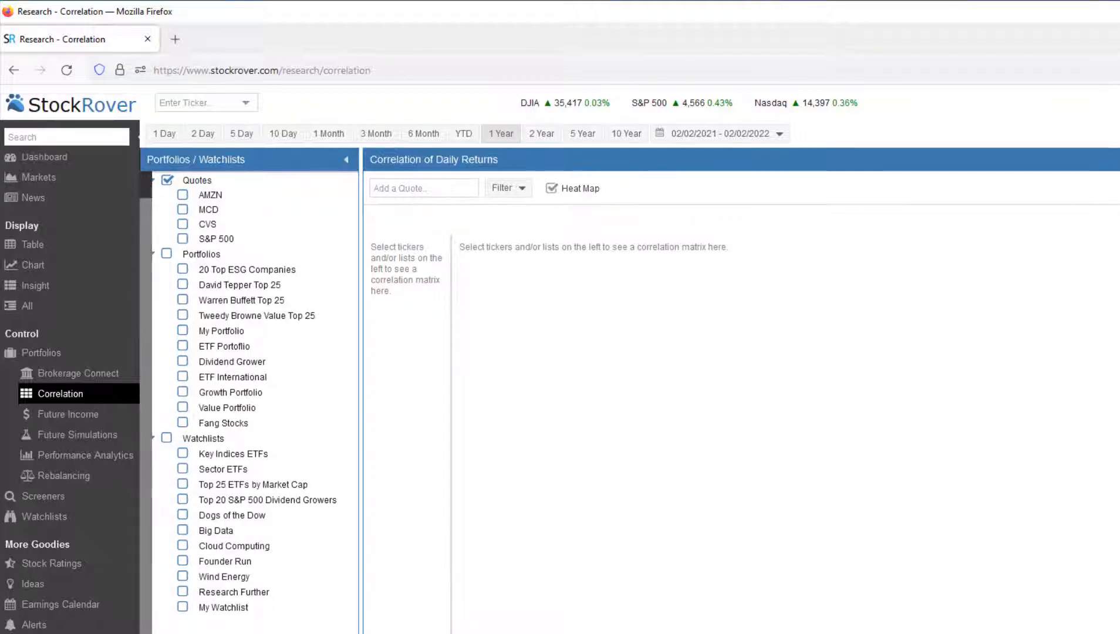
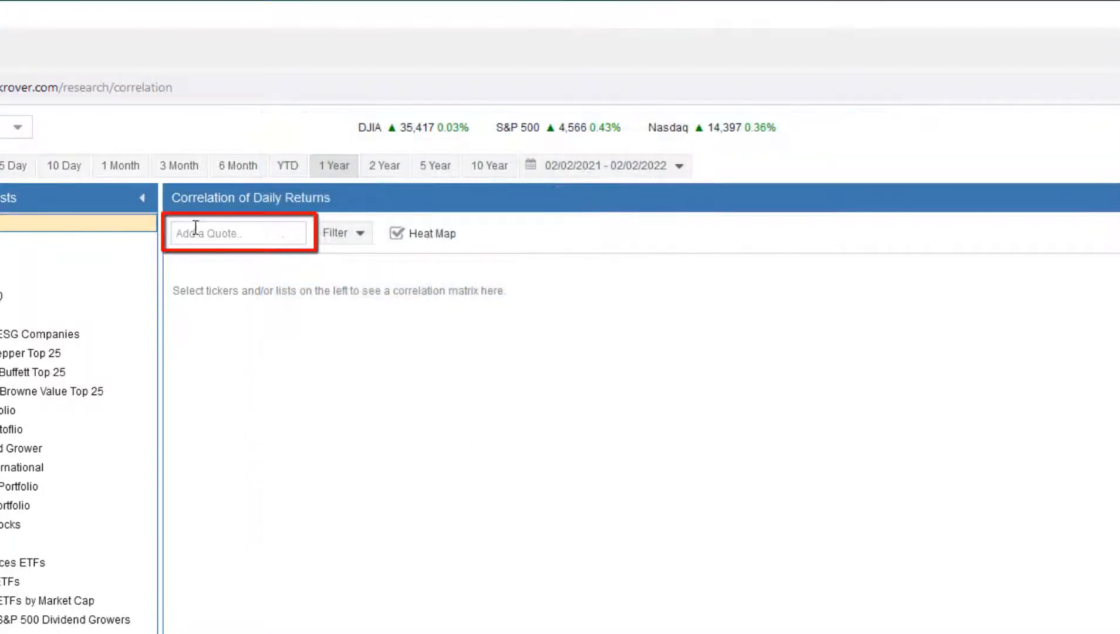
Add the quotes SPY, XLE and XLU to the correlation matrix
click(196, 229)
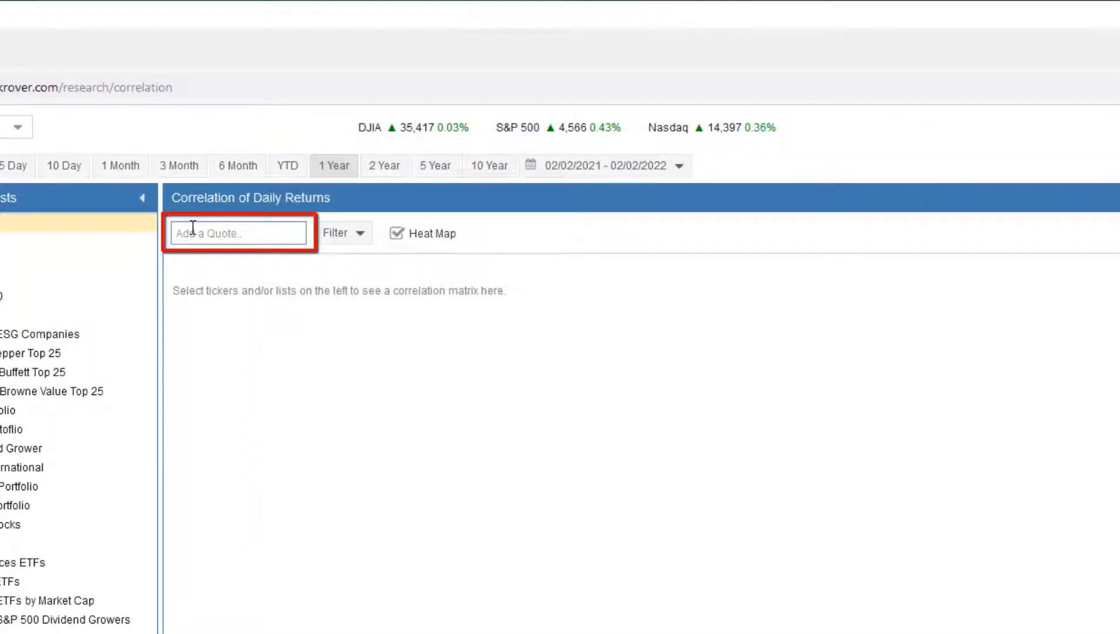
text(SPY)
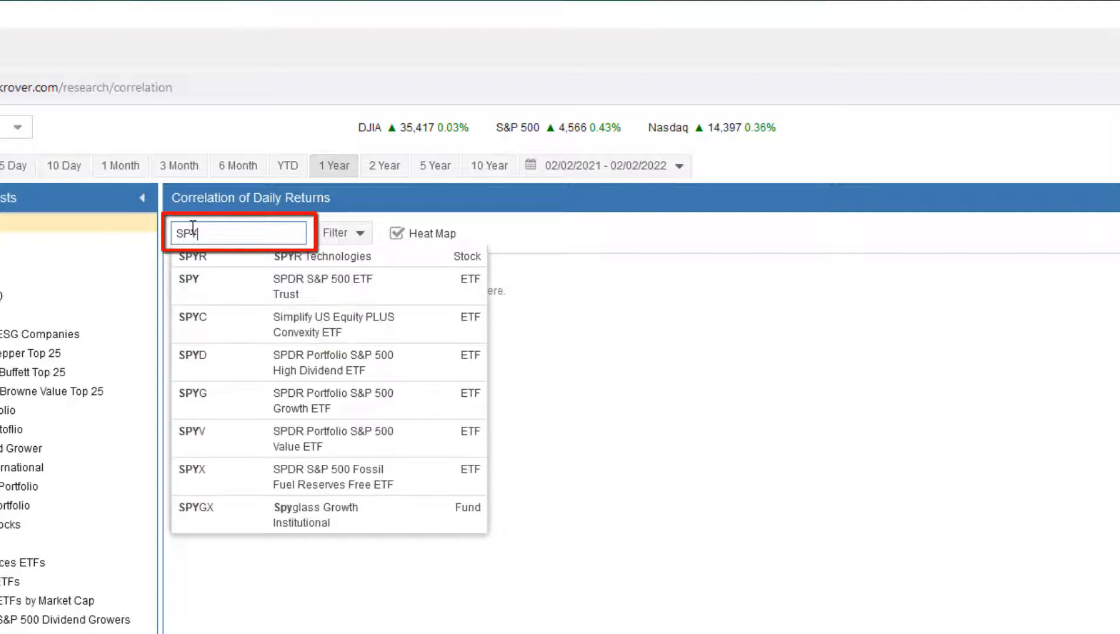
text( X)
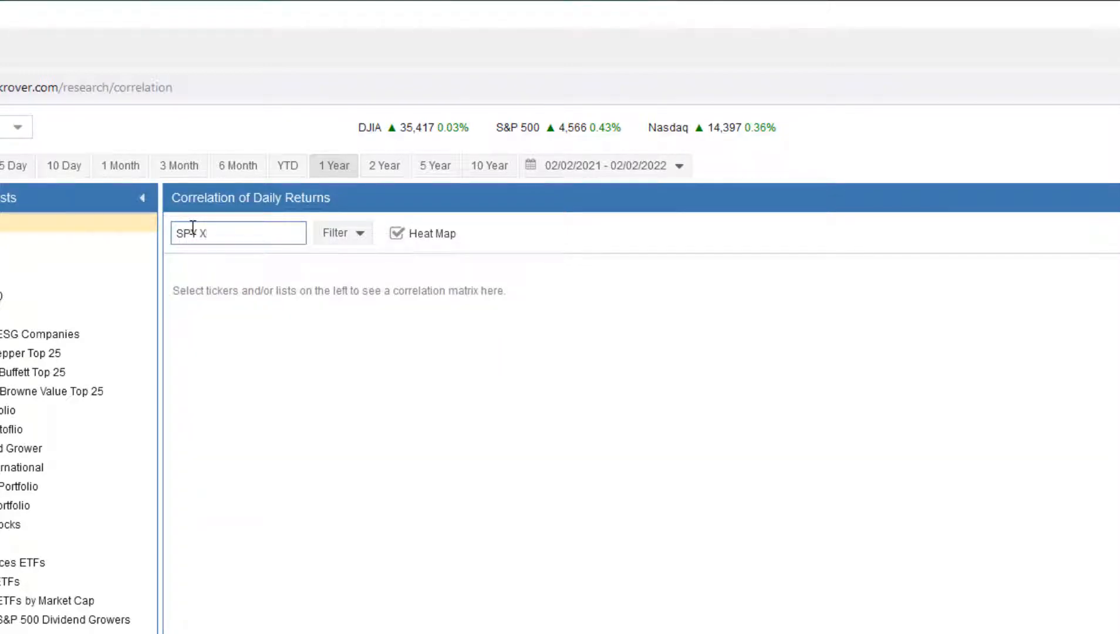
text(LE XLU)
key(Return)
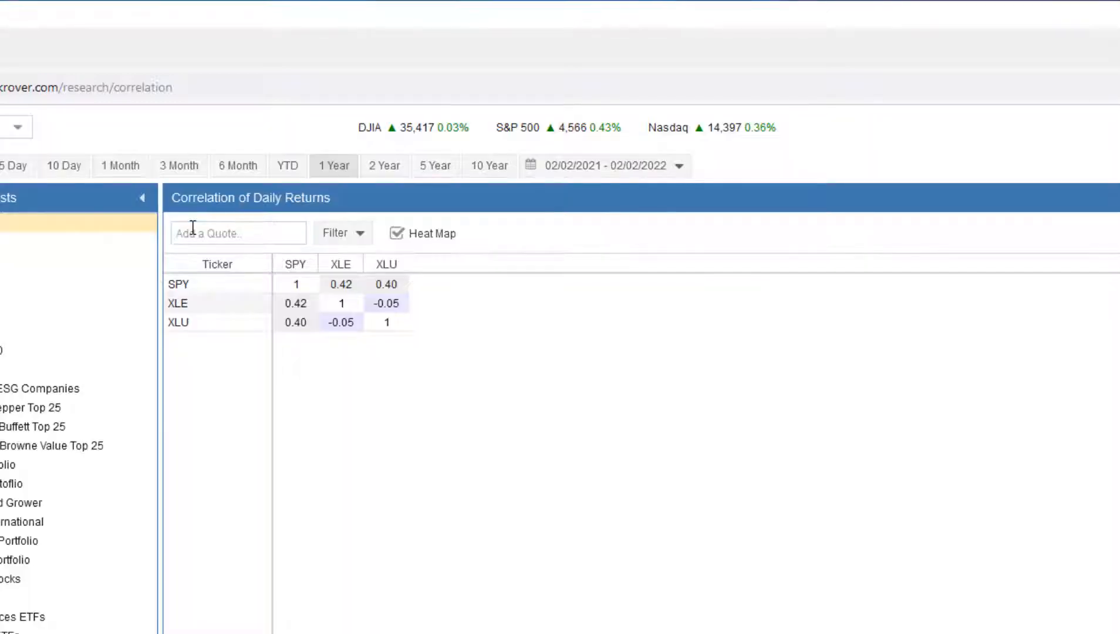
mouse_move(300, 264)
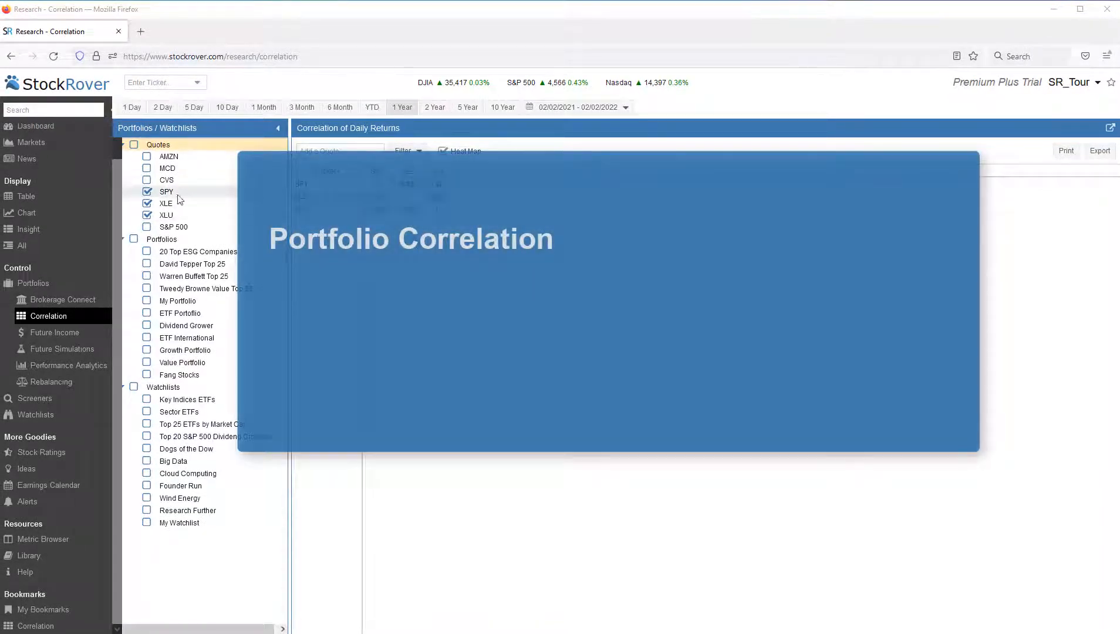
Clear the quotes from the matrix and open the correlation of the Dividend Grower portfolio
click(134, 145)
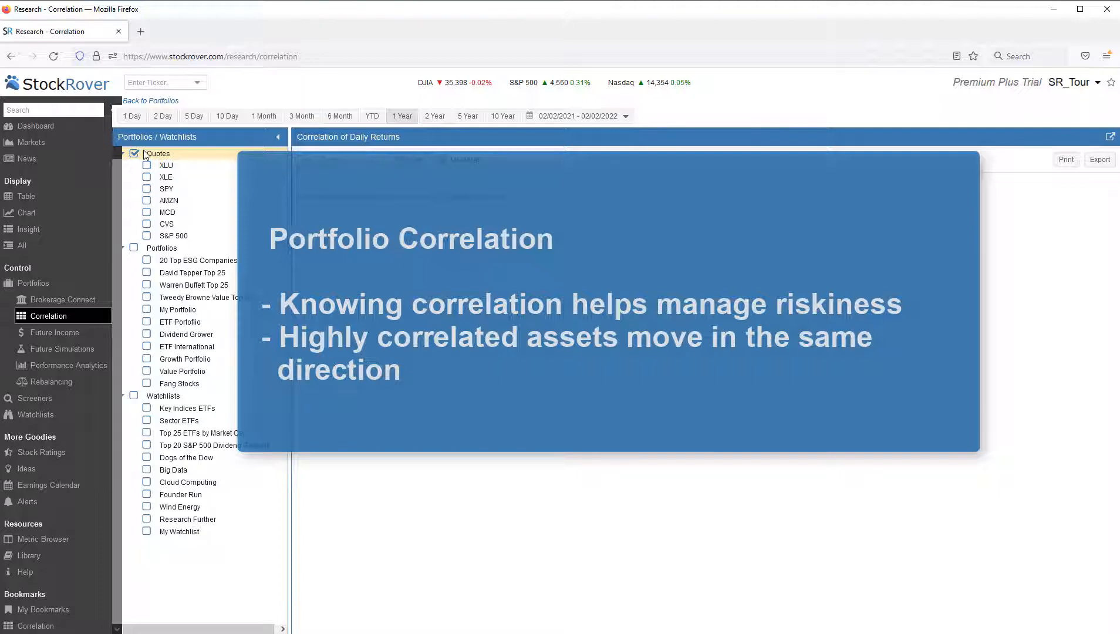
click(19, 285)
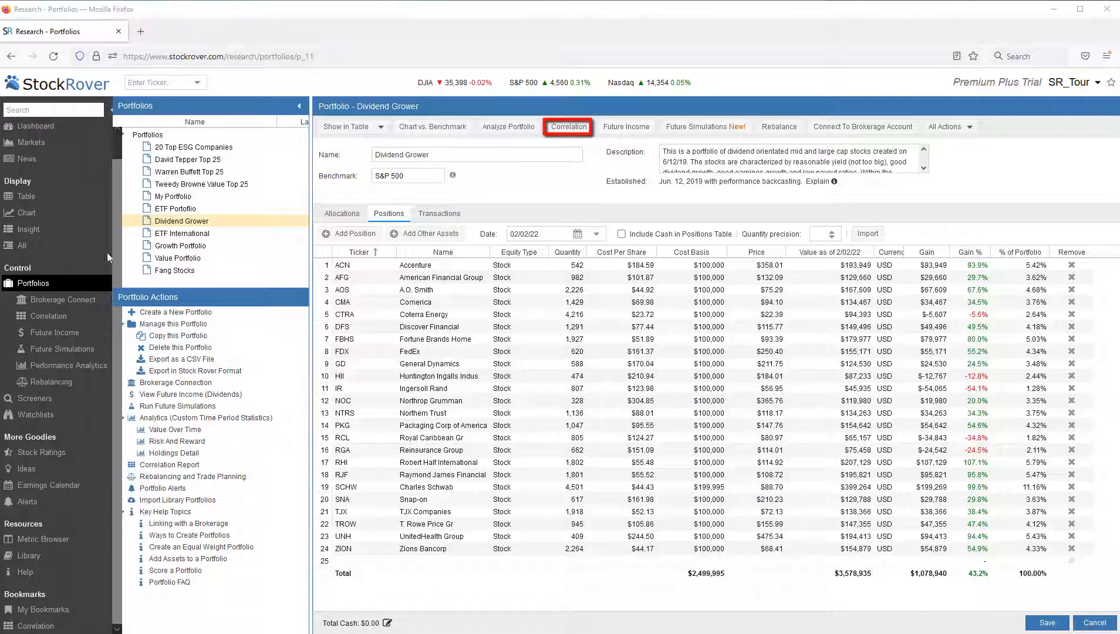
click(569, 127)
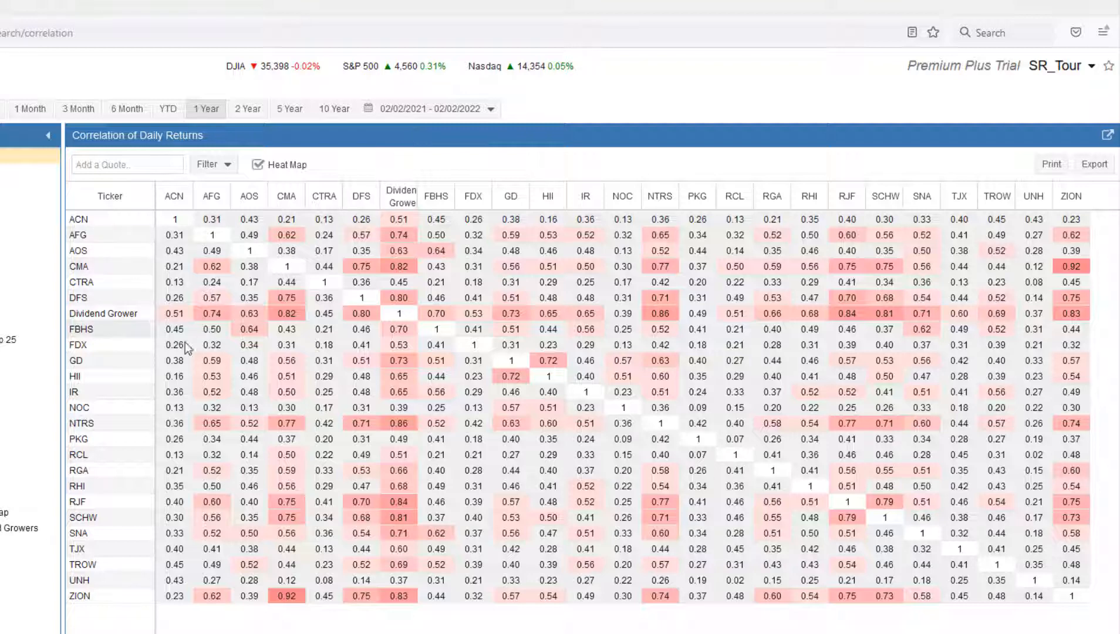
Examine the Dividend Grower holdings' correlations and show them for the 1 Month period
mouse_move(172, 348)
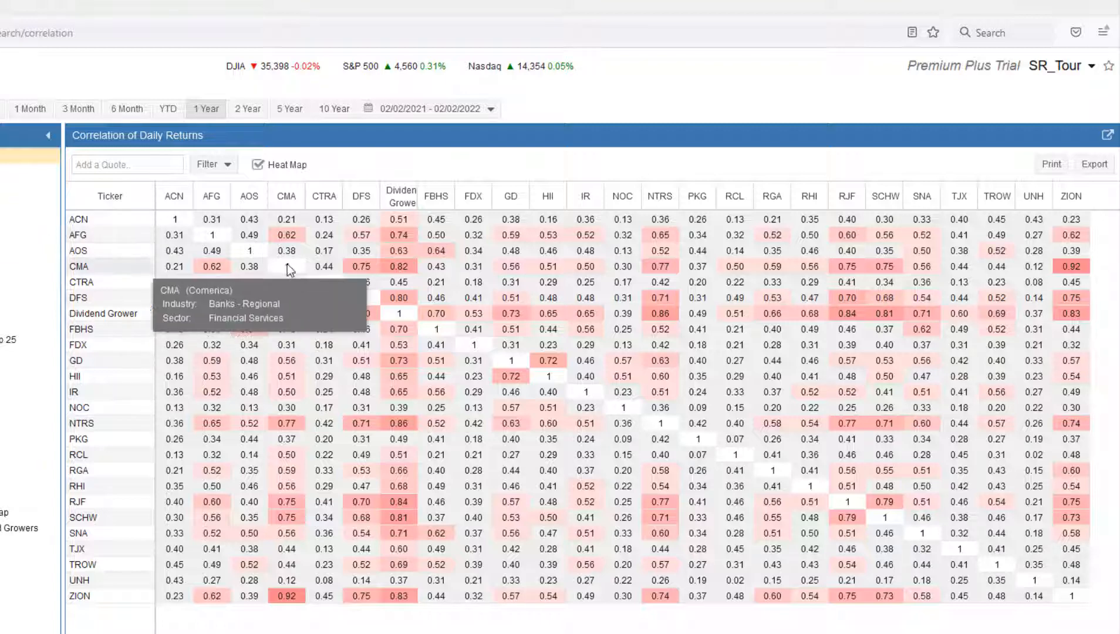
mouse_move(287, 266)
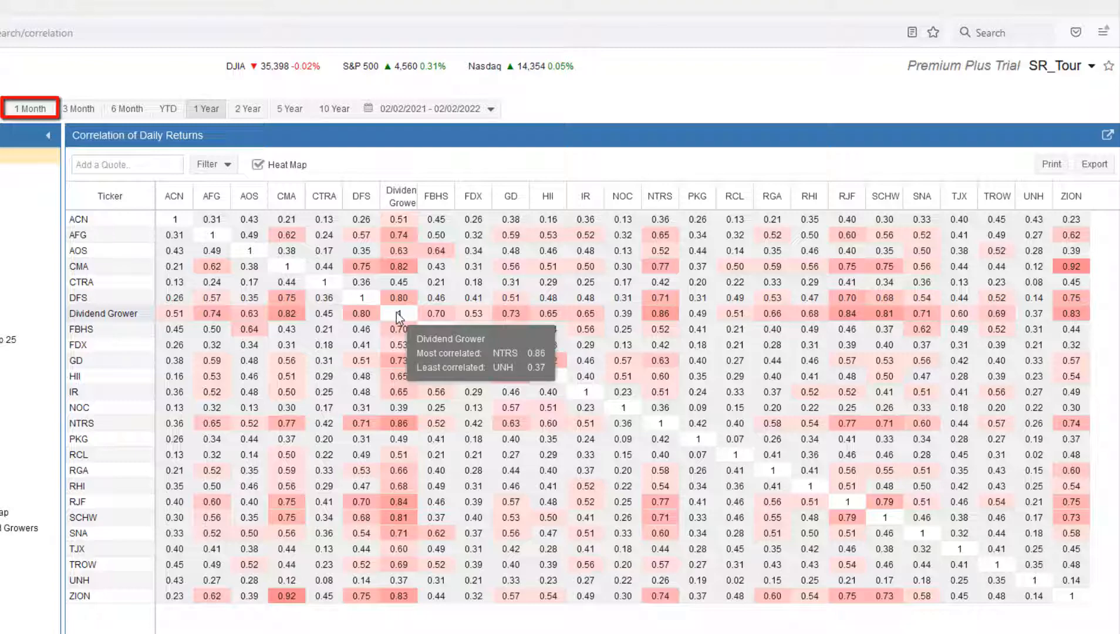
click(24, 107)
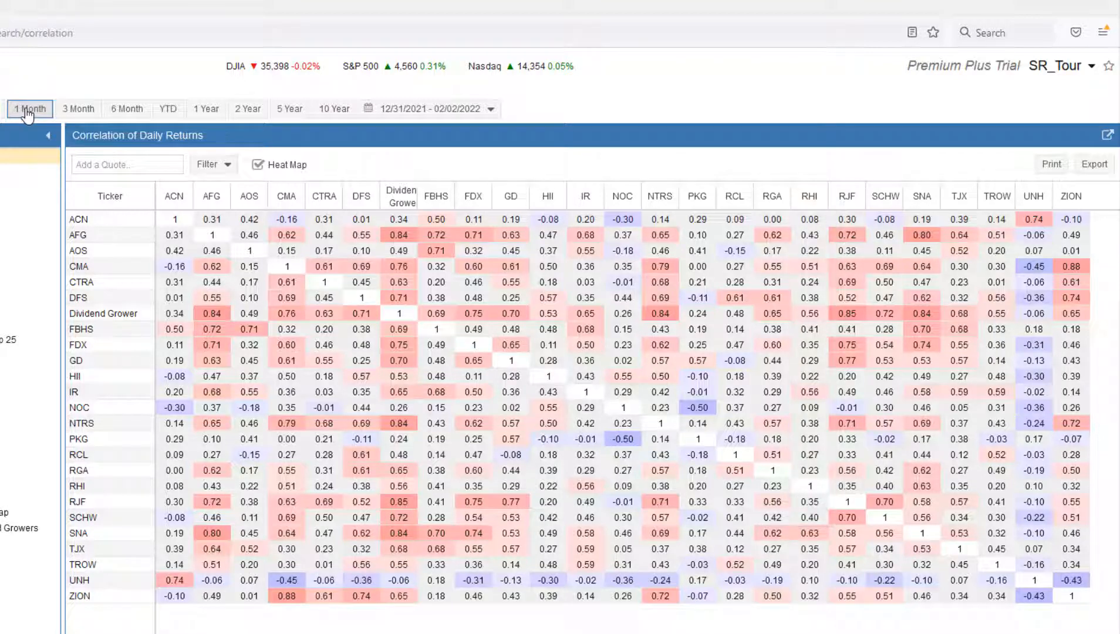
Turn the heat map off and on again, and return the correlation period to 1 Year
mouse_move(172, 272)
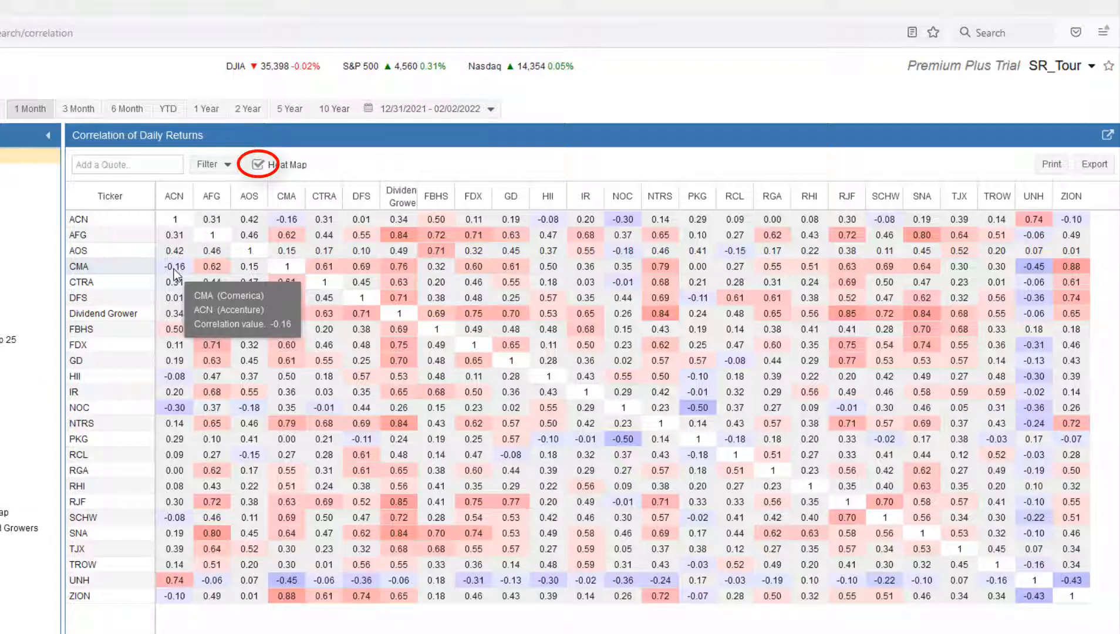
click(258, 165)
click(258, 165)
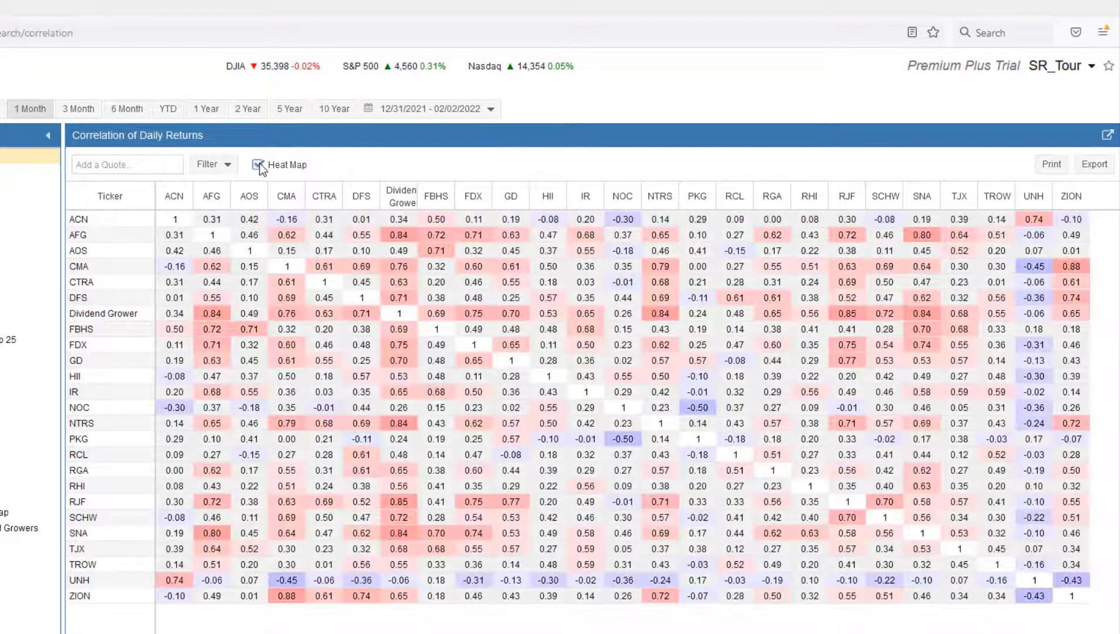
click(203, 110)
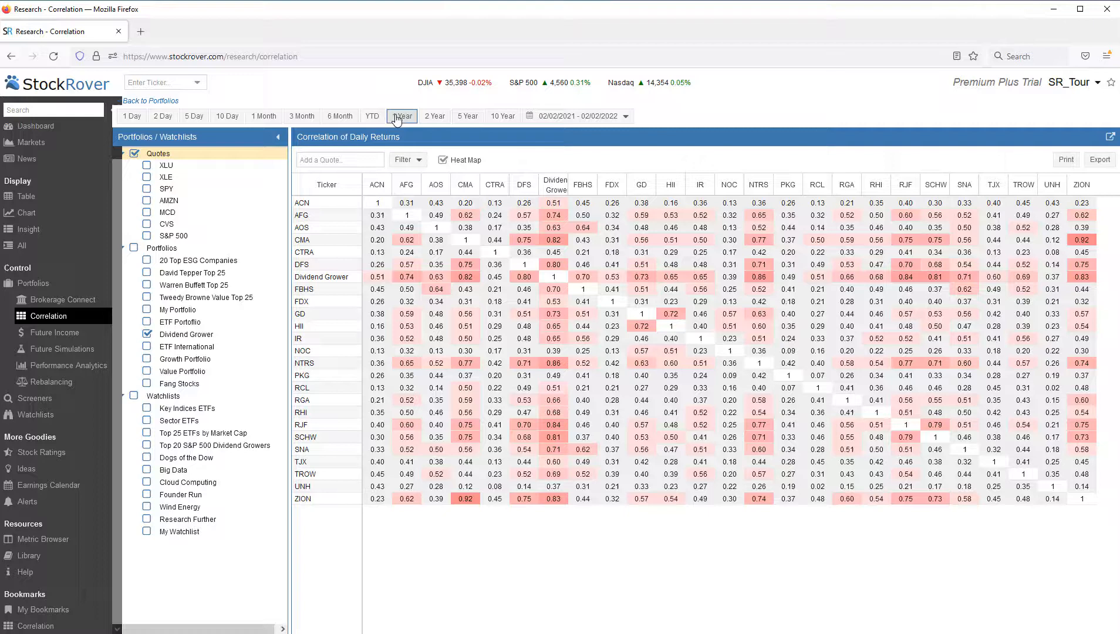
Filter the correlation matrix to show only values greater than 0.70
click(381, 161)
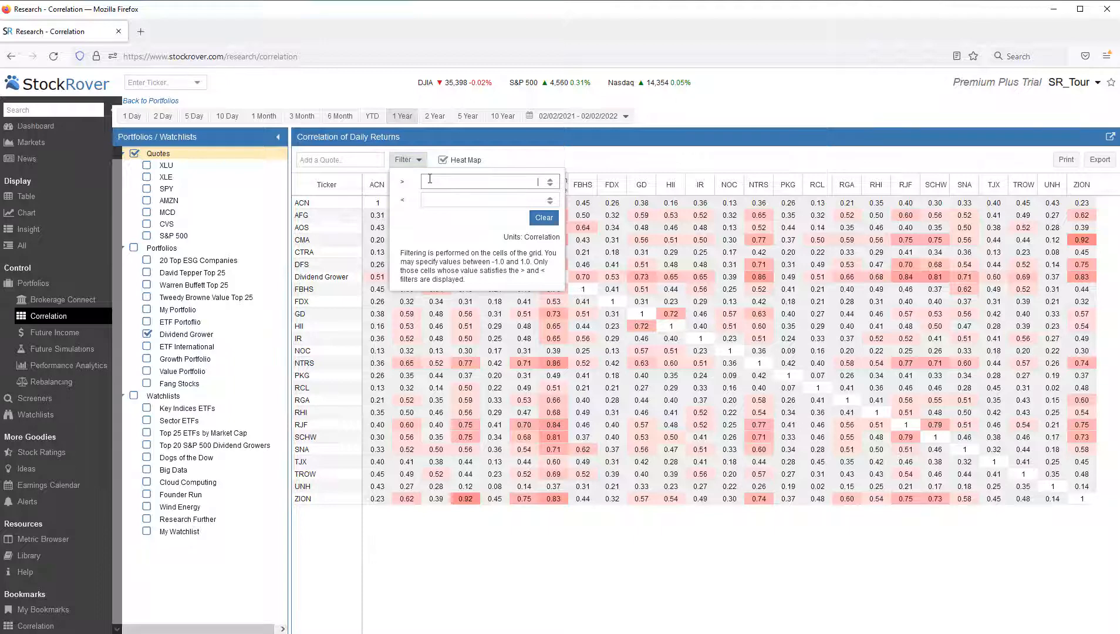
text(.70)
click(494, 160)
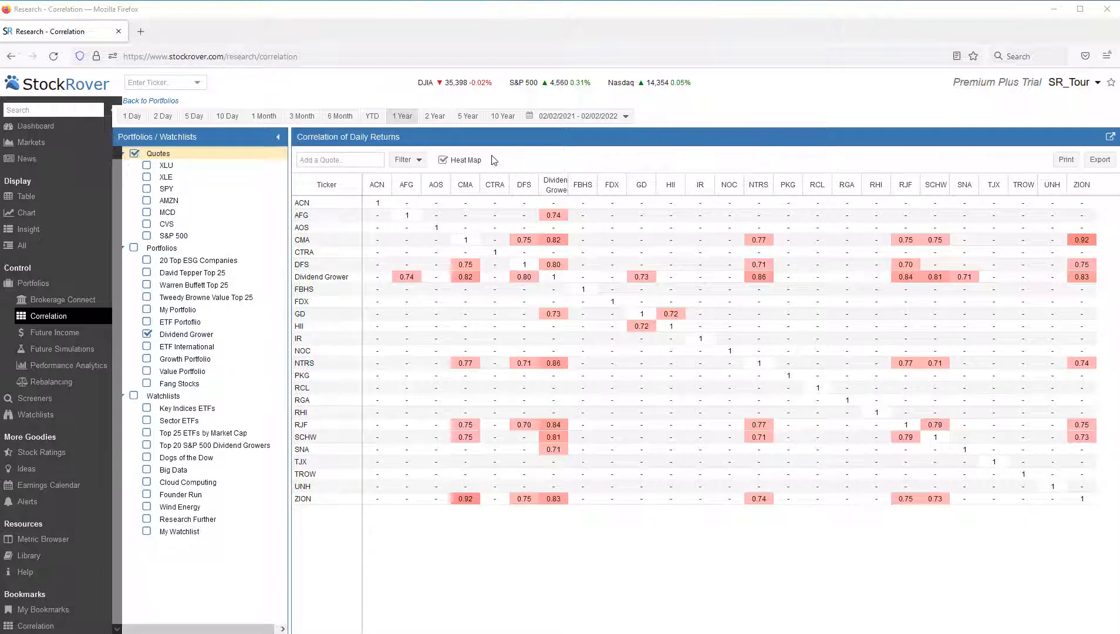
Clear the correlation filter and remove the Dividend Grower portfolio from the matrix
click(419, 161)
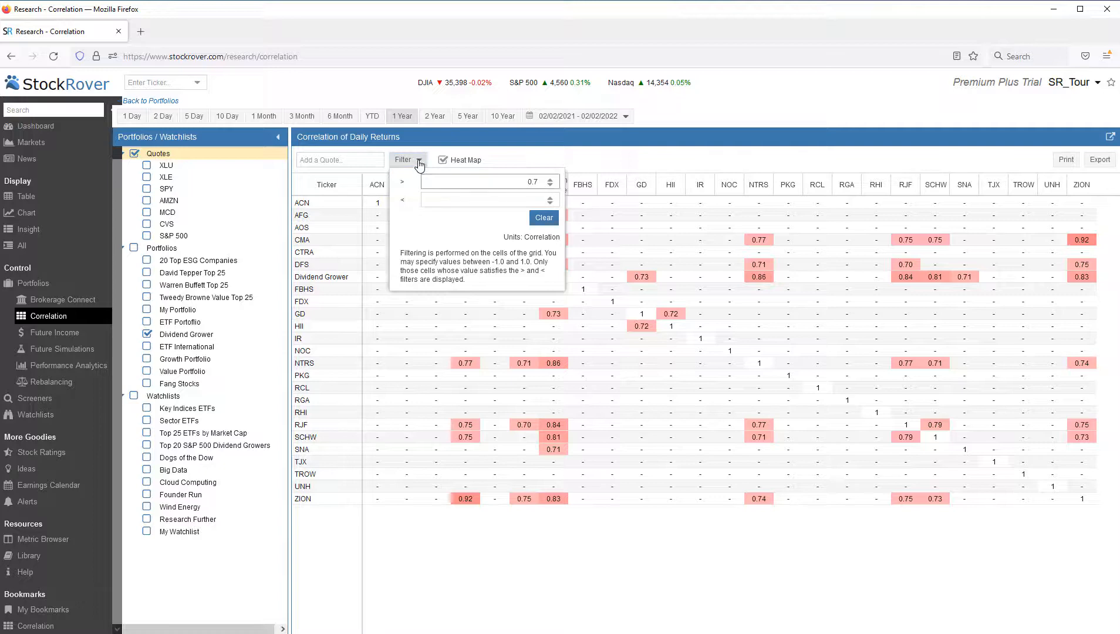
click(543, 219)
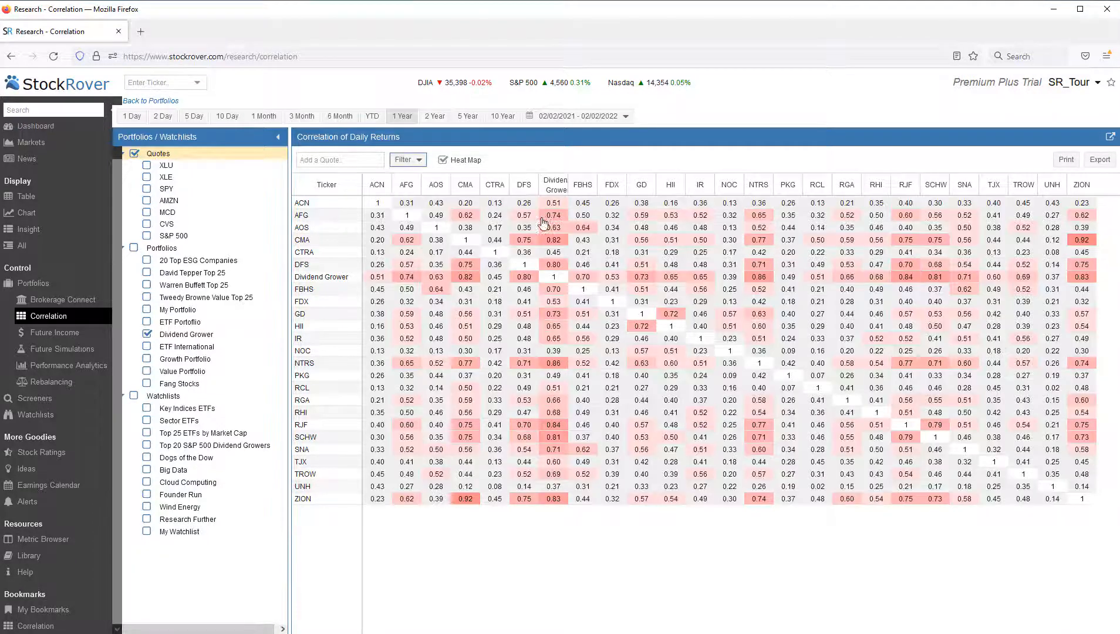
click(150, 339)
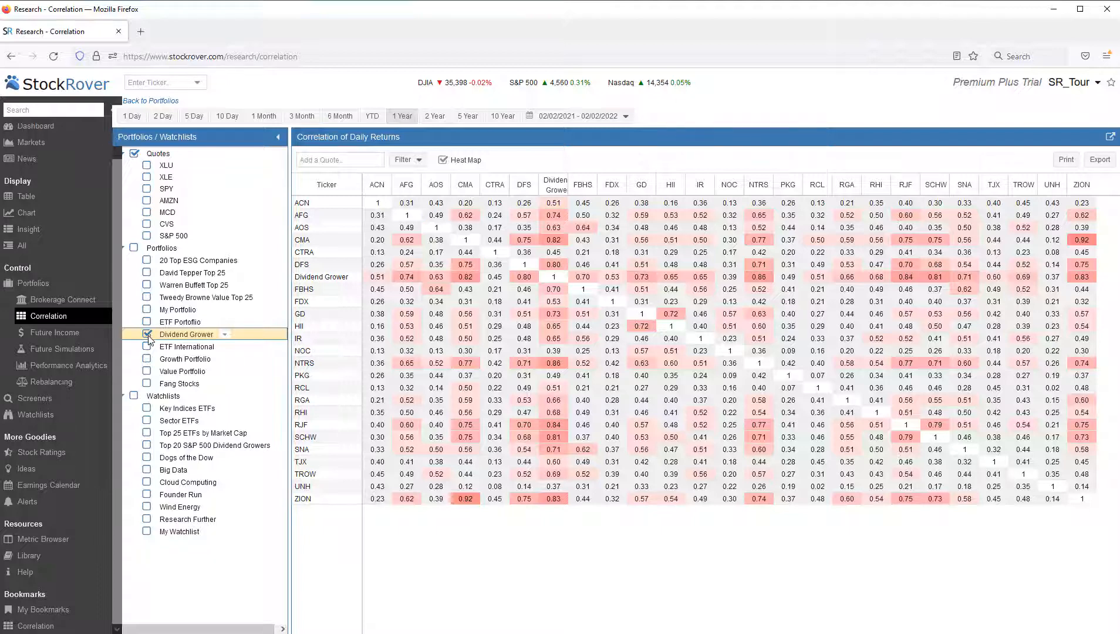
click(146, 334)
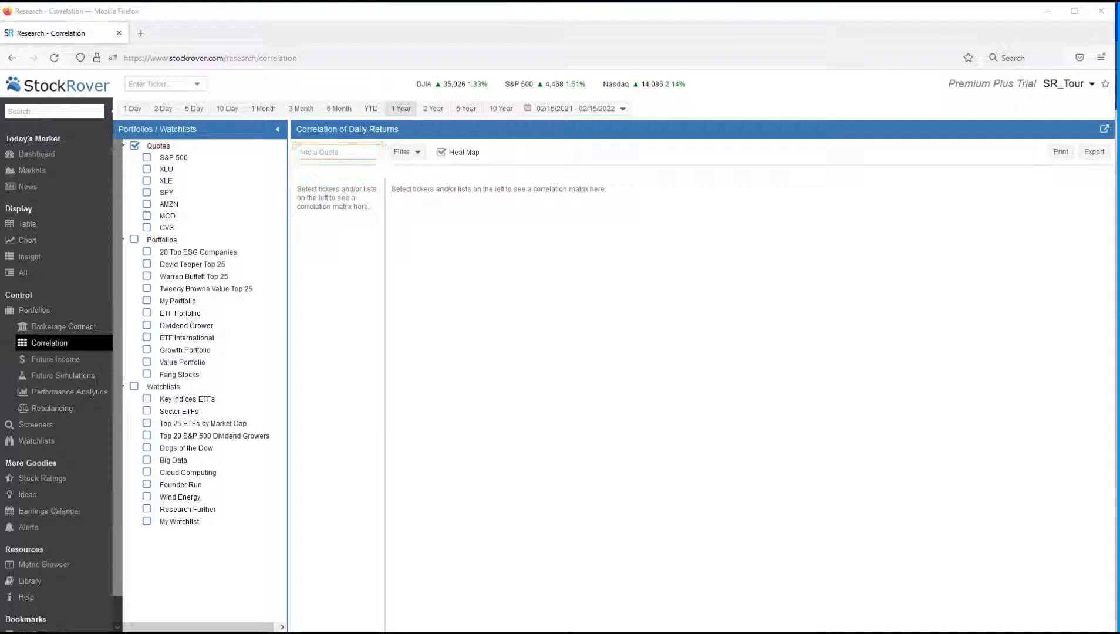
Add the 20 Top ESG Companies portfolio and the Key Indices ETFs watchlist to the correlation matrix
click(318, 153)
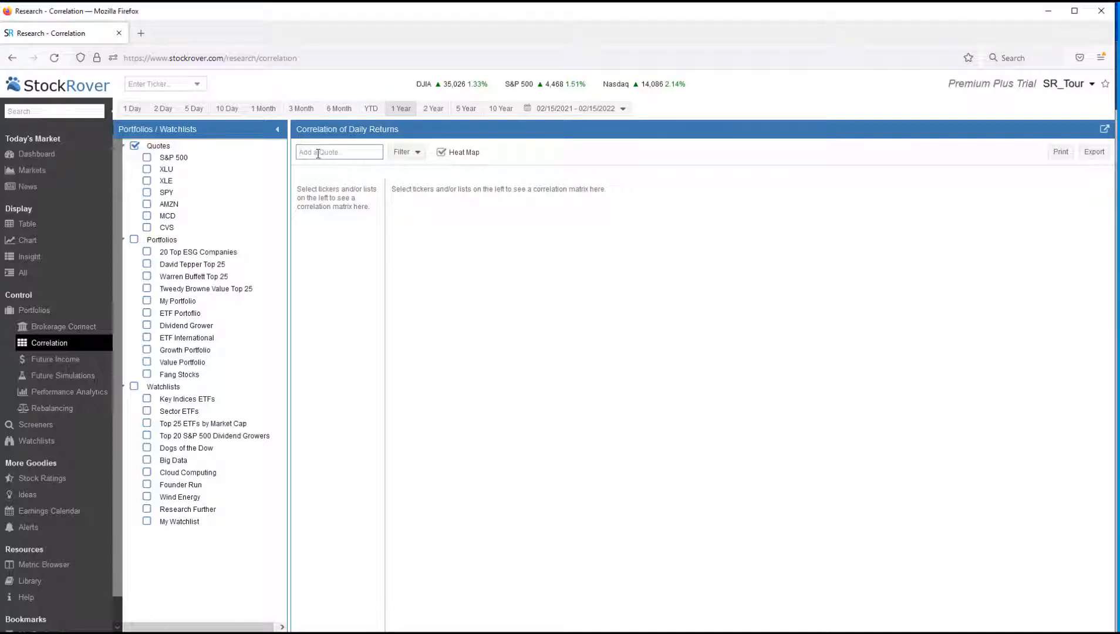
text(20 top)
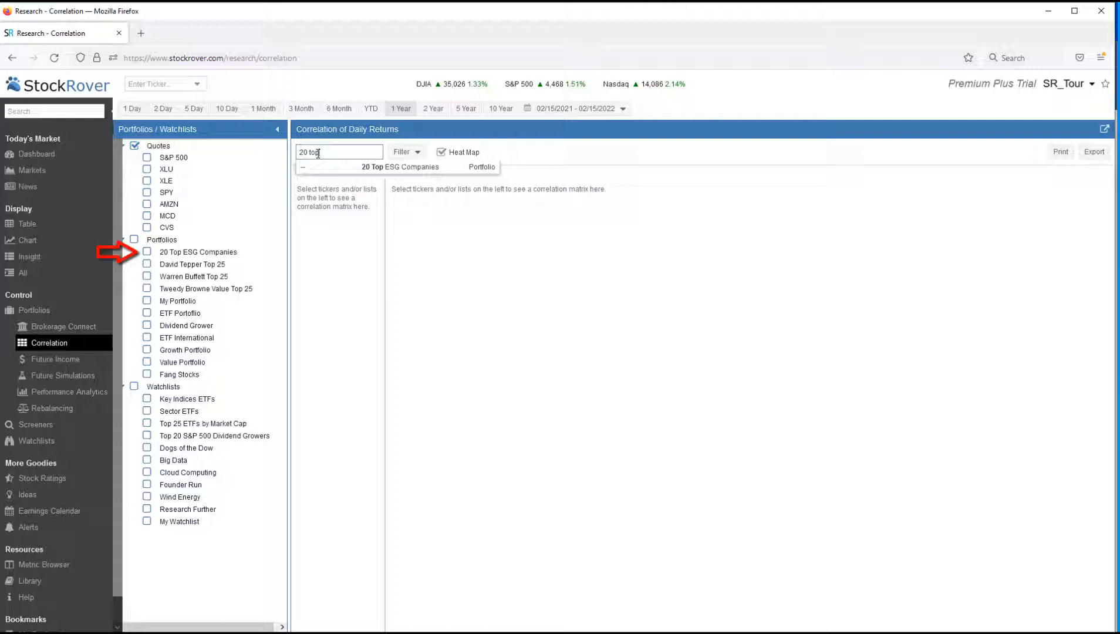
click(363, 167)
text(ke)
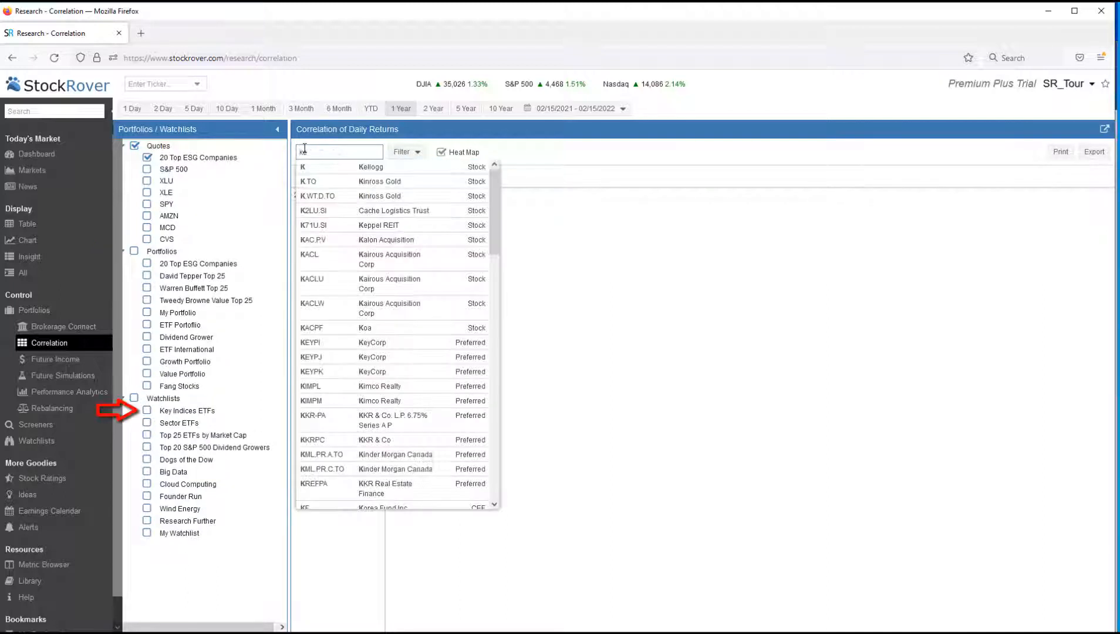
text(y ind)
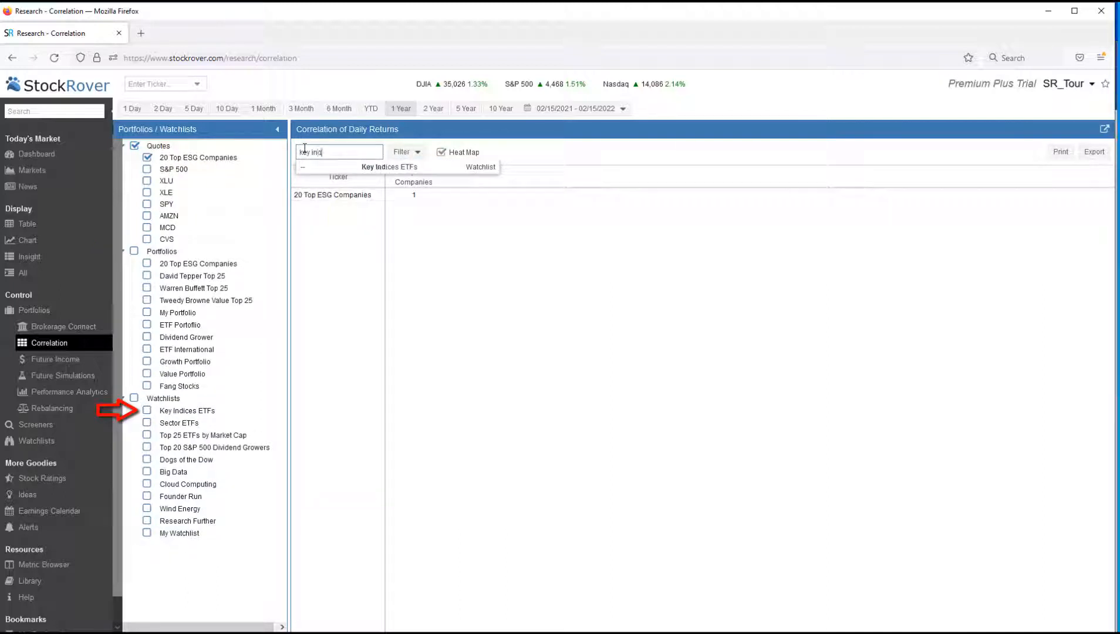
click(357, 168)
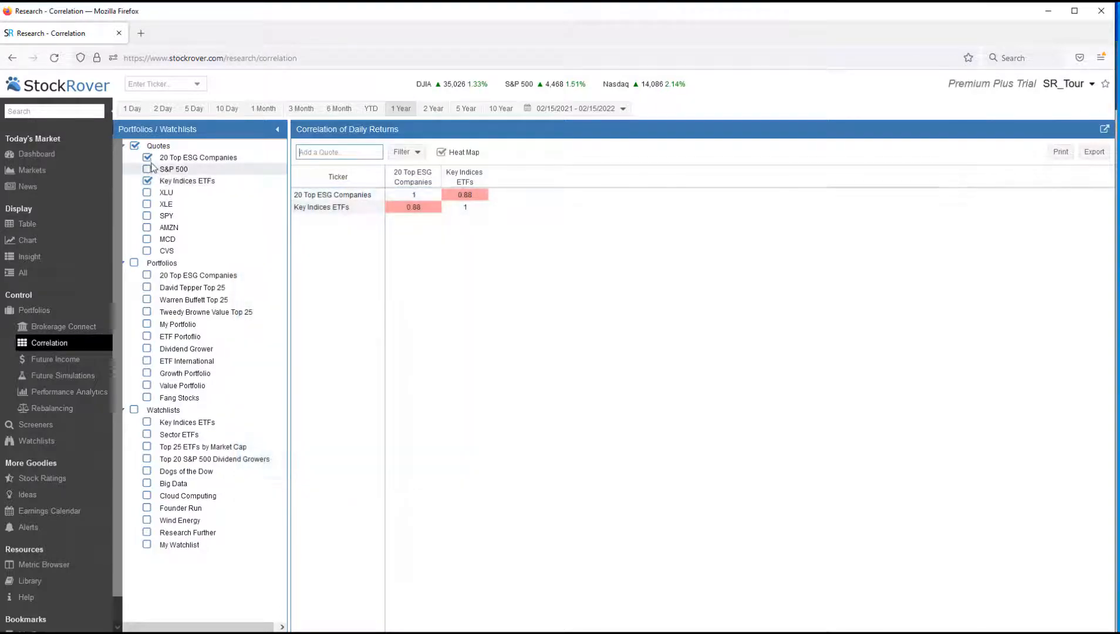
Replace 20 Top ESG Companies and Key Indices ETFs in the matrix with the Dividend Grower portfolio
click(147, 157)
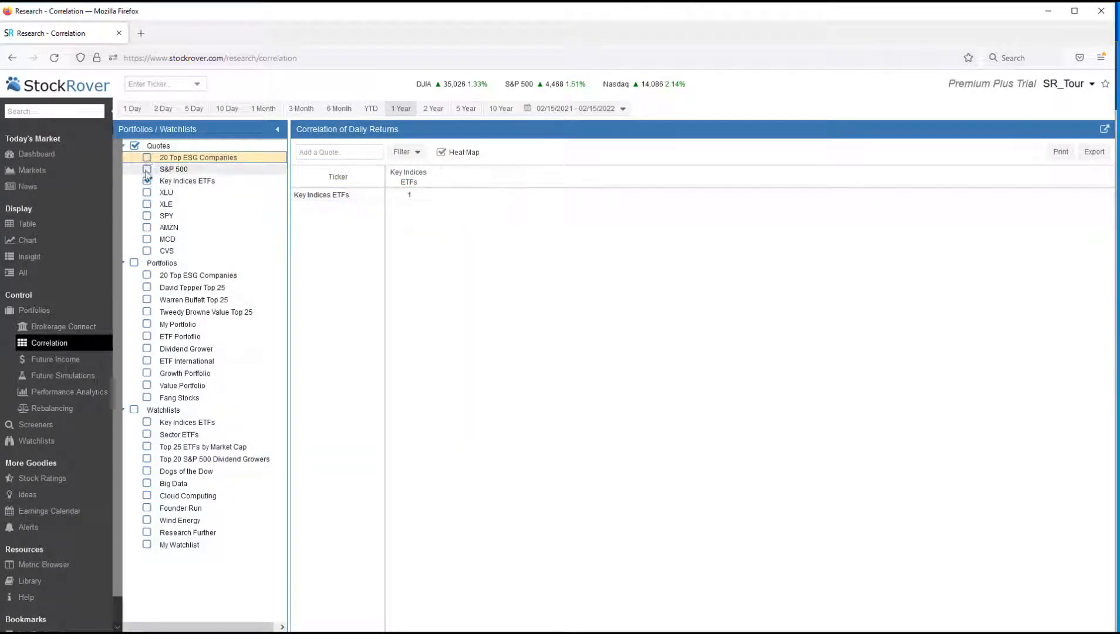
click(147, 181)
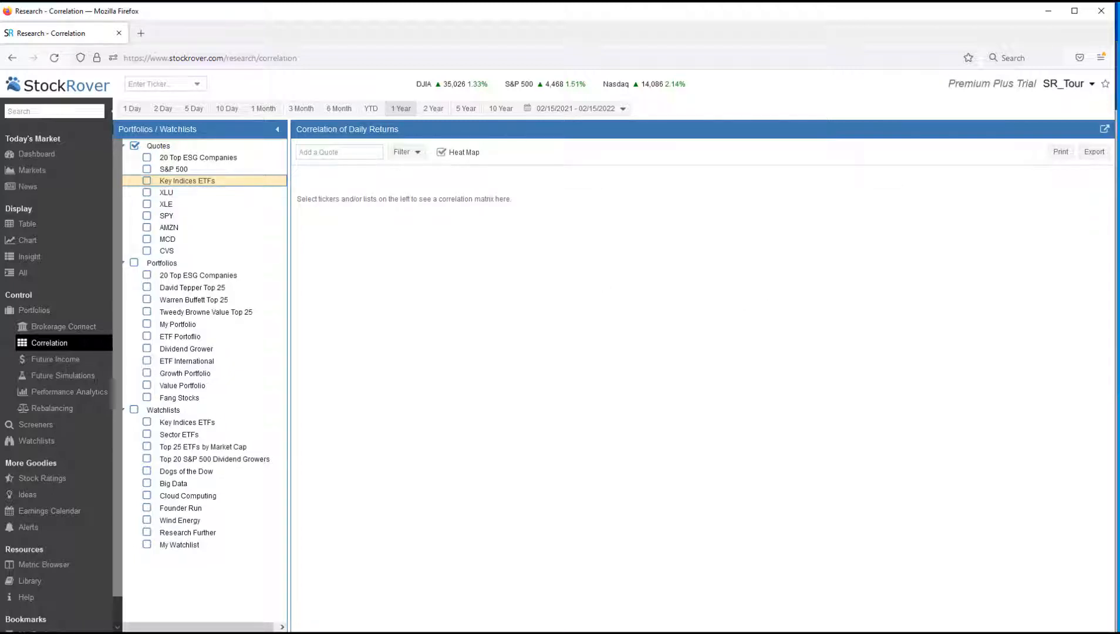
click(329, 152)
text(Dividend Grower)
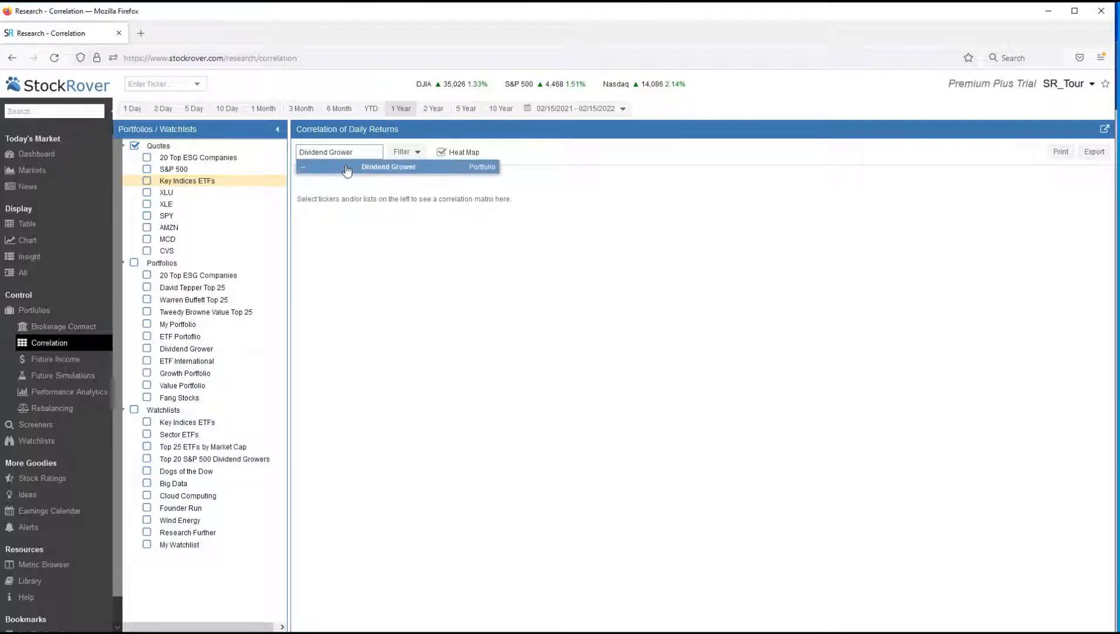
click(345, 167)
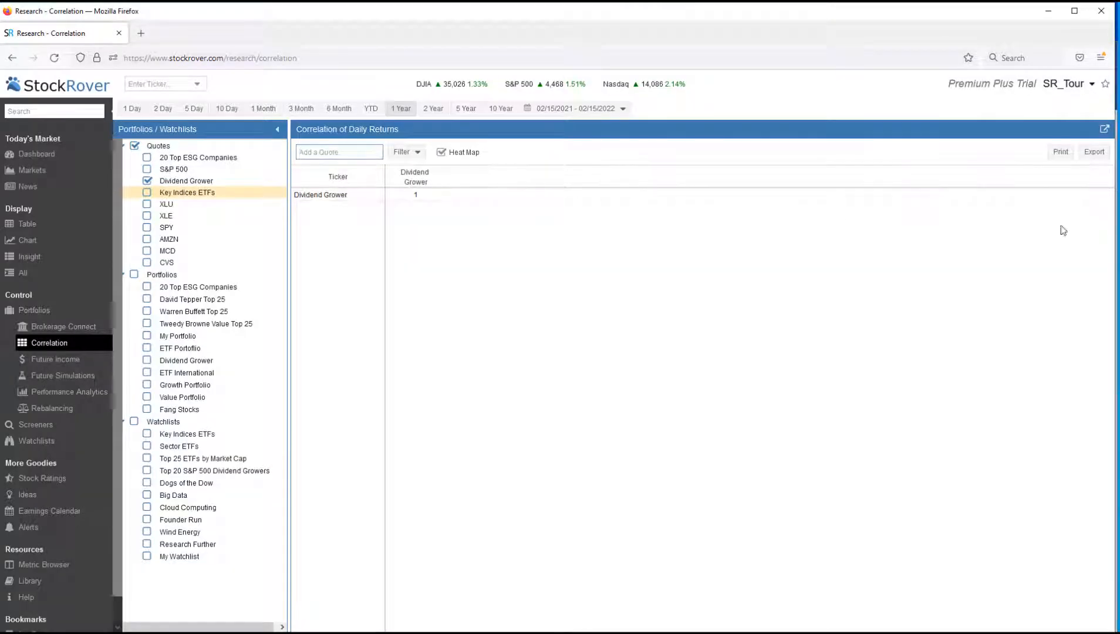
Add the ETF International and Fang Stocks portfolios to the correlation matrix
click(309, 150)
text(ETF International)
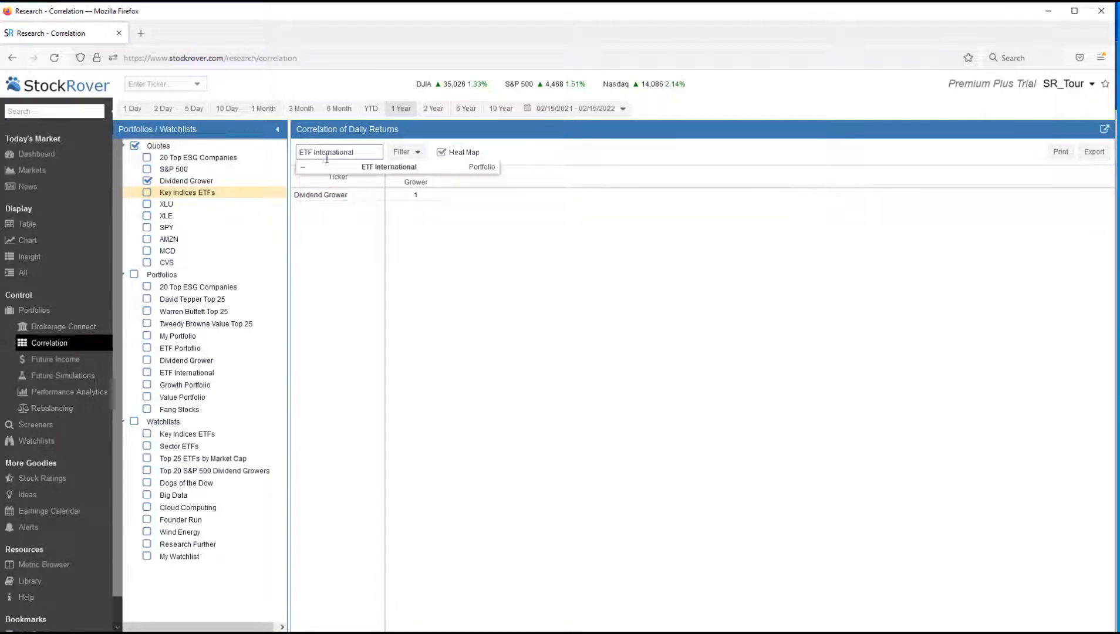
click(340, 168)
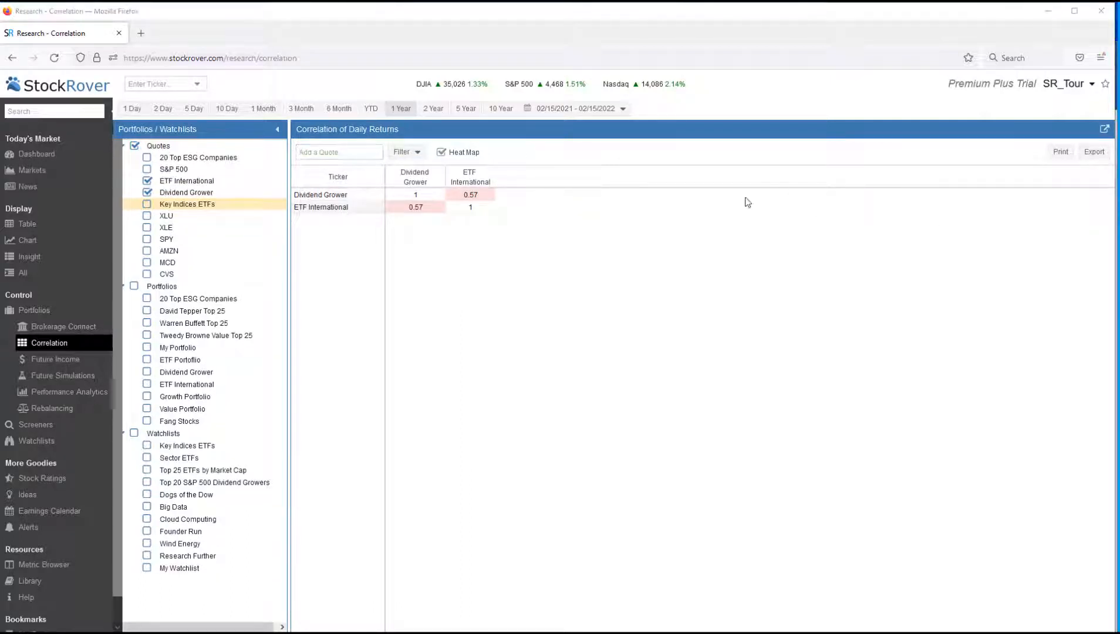
click(340, 150)
text(FANG Stocks)
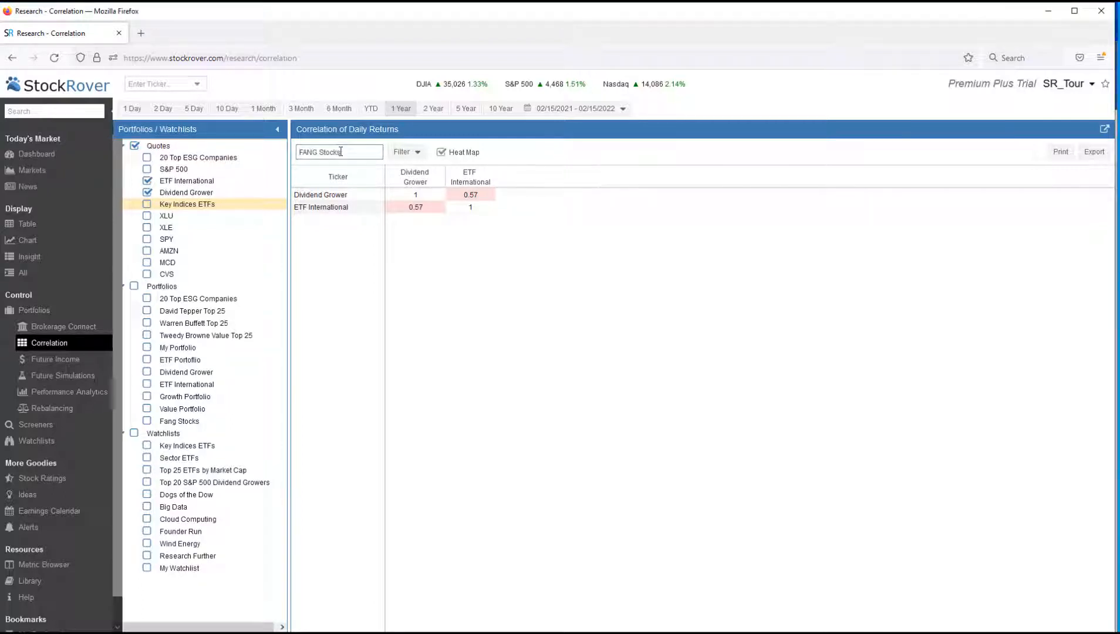
click(356, 170)
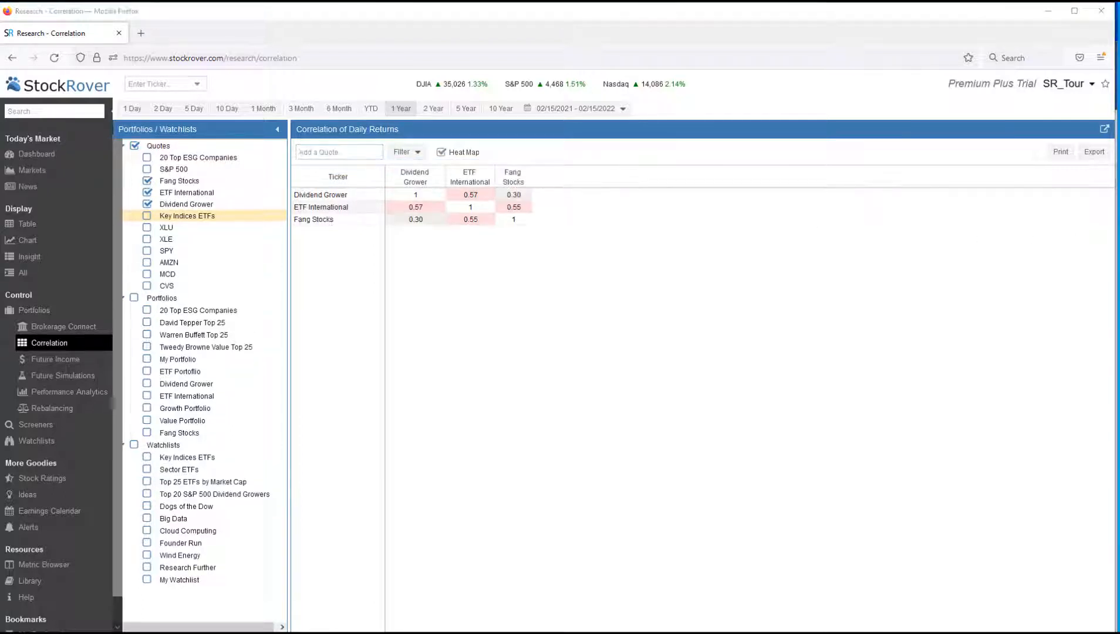
Add the Growth Portfolio and Value Portfolio to the correlation matrix
click(338, 152)
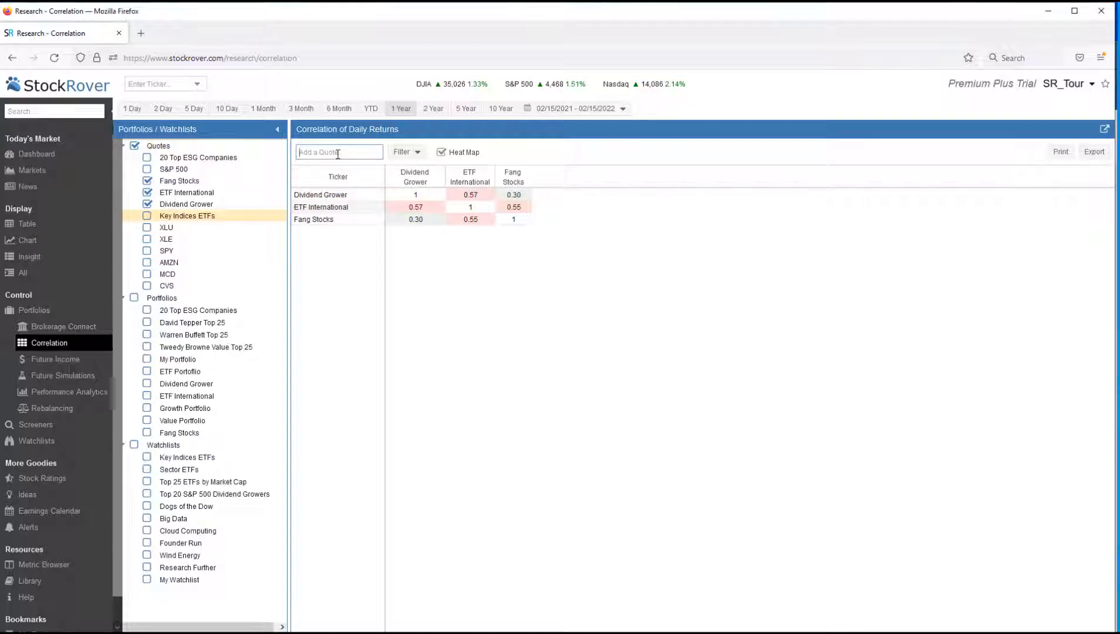
text(Growth Portfolio)
click(343, 168)
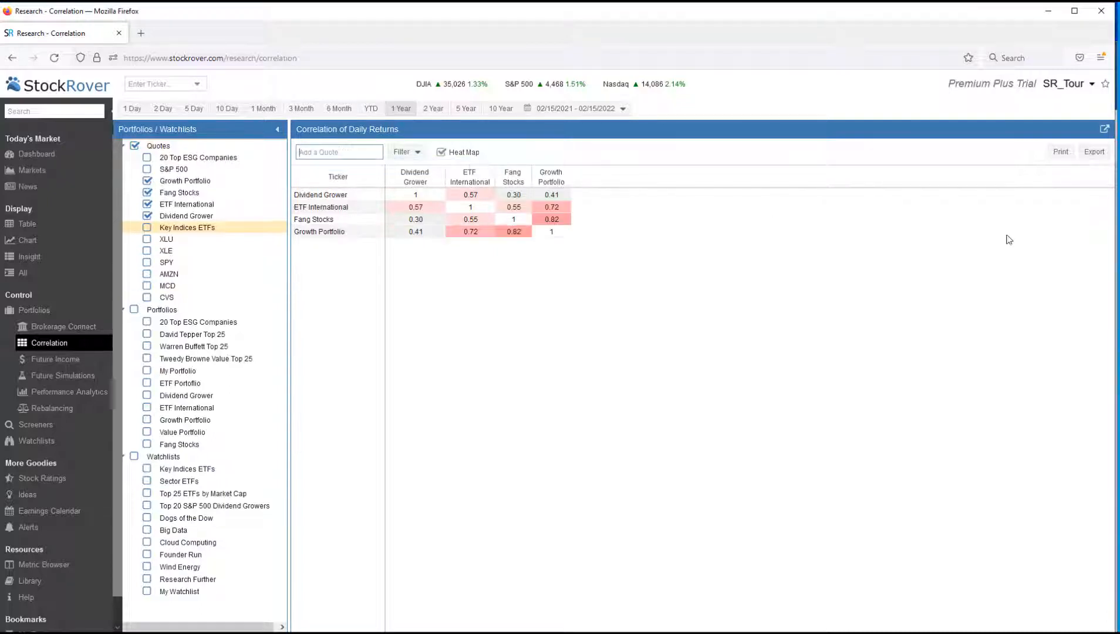
click(357, 151)
text(Value Portfolio)
click(359, 167)
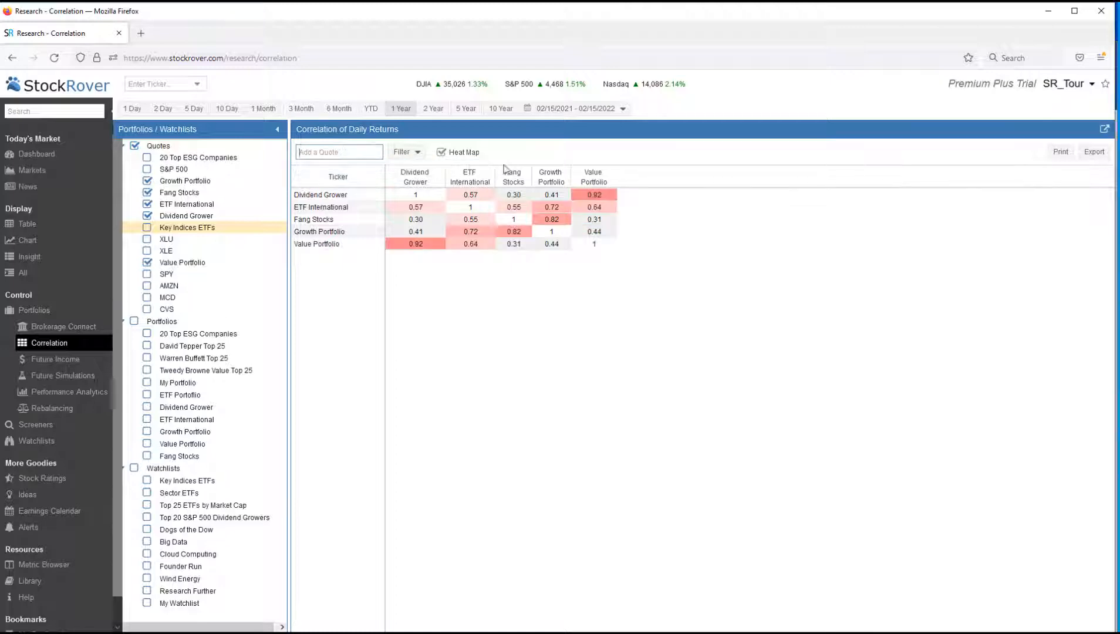
Add the S&P 500 index (^SPX) to the correlation matrix of portfolios
click(334, 150)
text(^SPX)
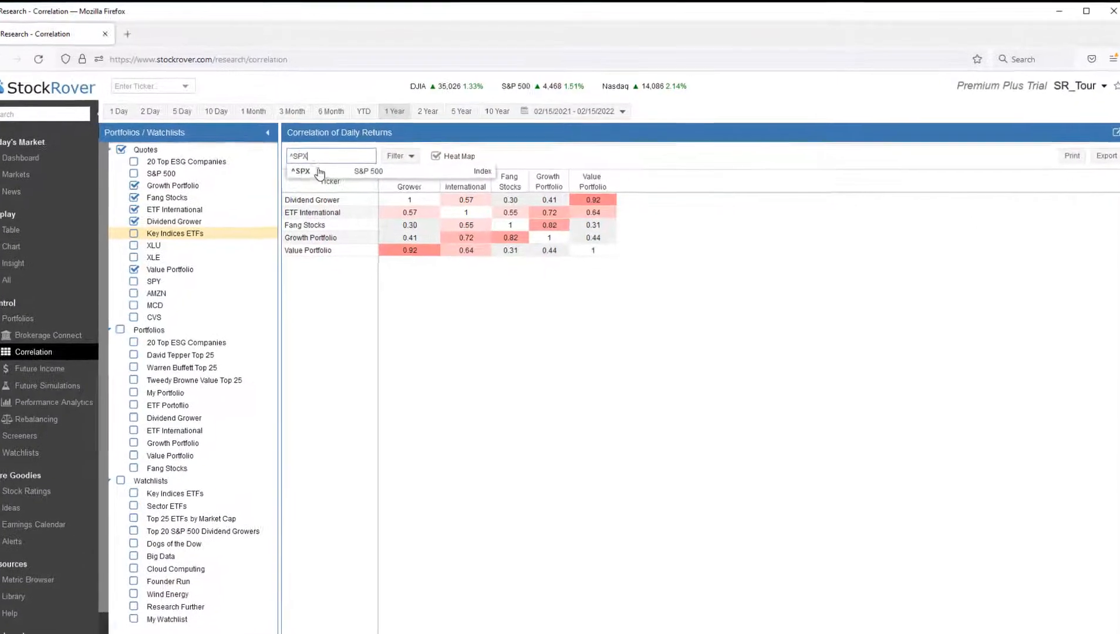
click(327, 169)
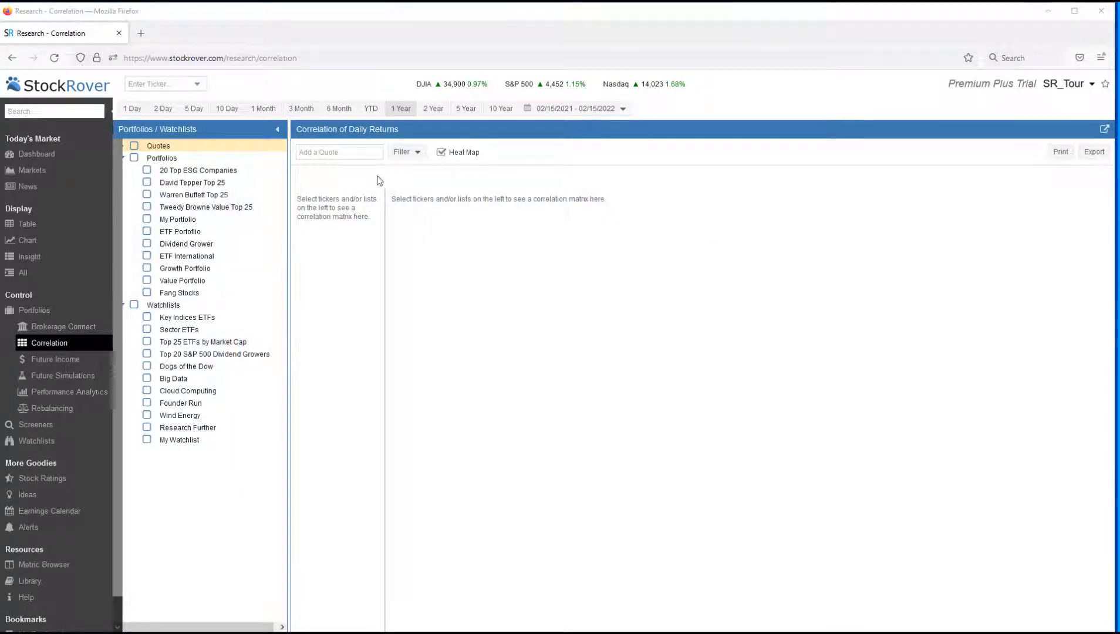
Add the Dividend Grower portfolio as a single entry in the empty correlation matrix
click(332, 152)
text(Dividend Grower)
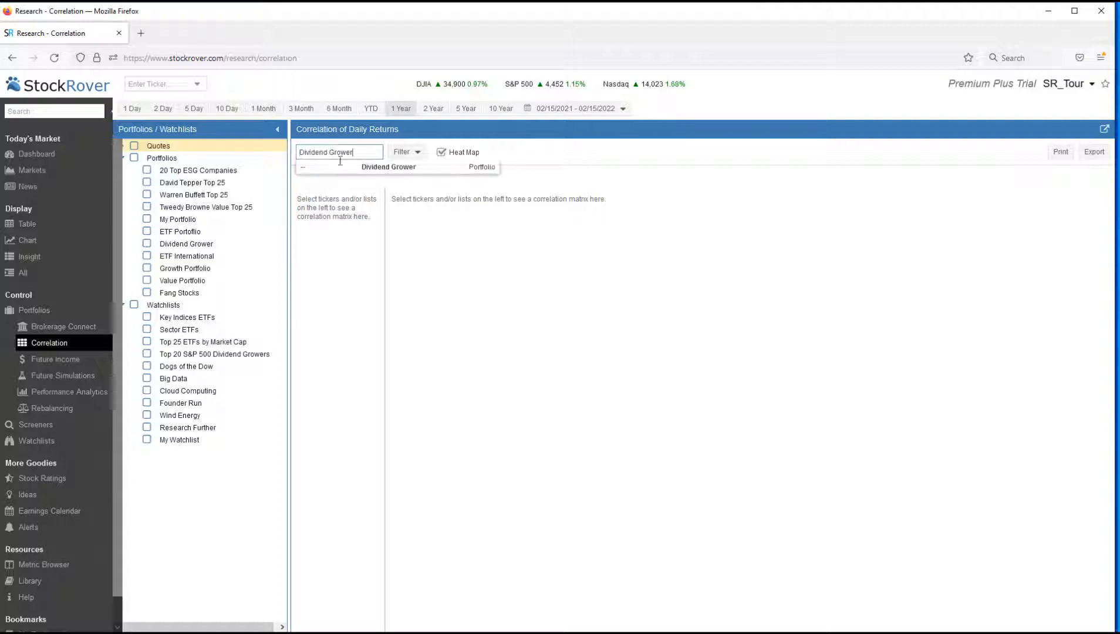
click(342, 168)
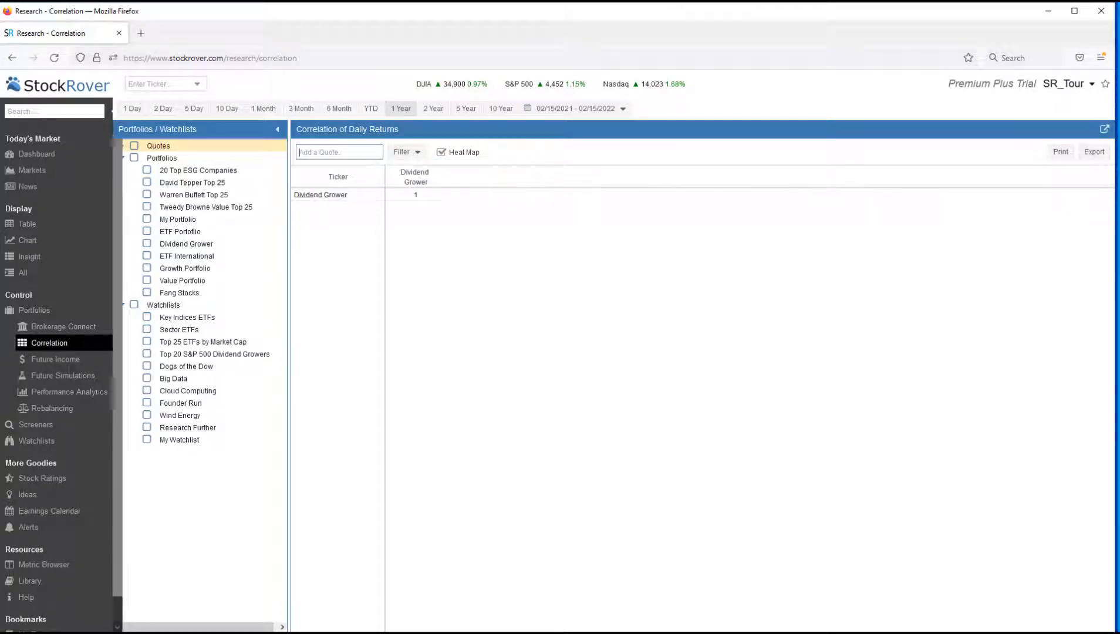
Add the sector ETFs VNQ, XLE, XLP, XLU, XLV and XTL to the matrix alongside Dividend Grower
click(336, 152)
text(VNQ XLE XLP XLU XLV XTL)
key(Return)
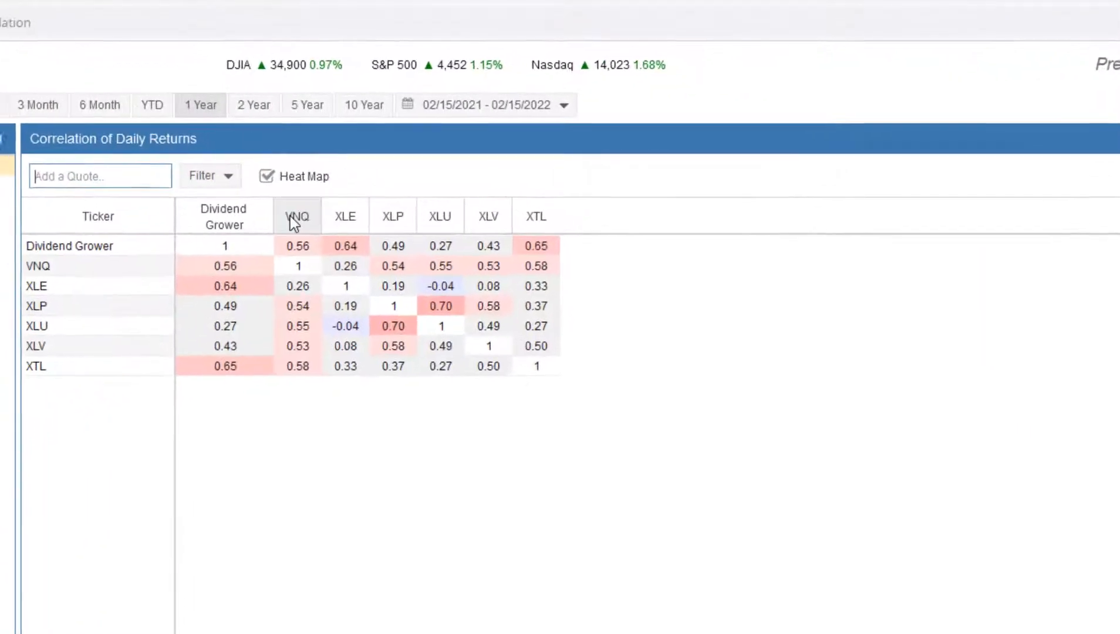
mouse_move(293, 223)
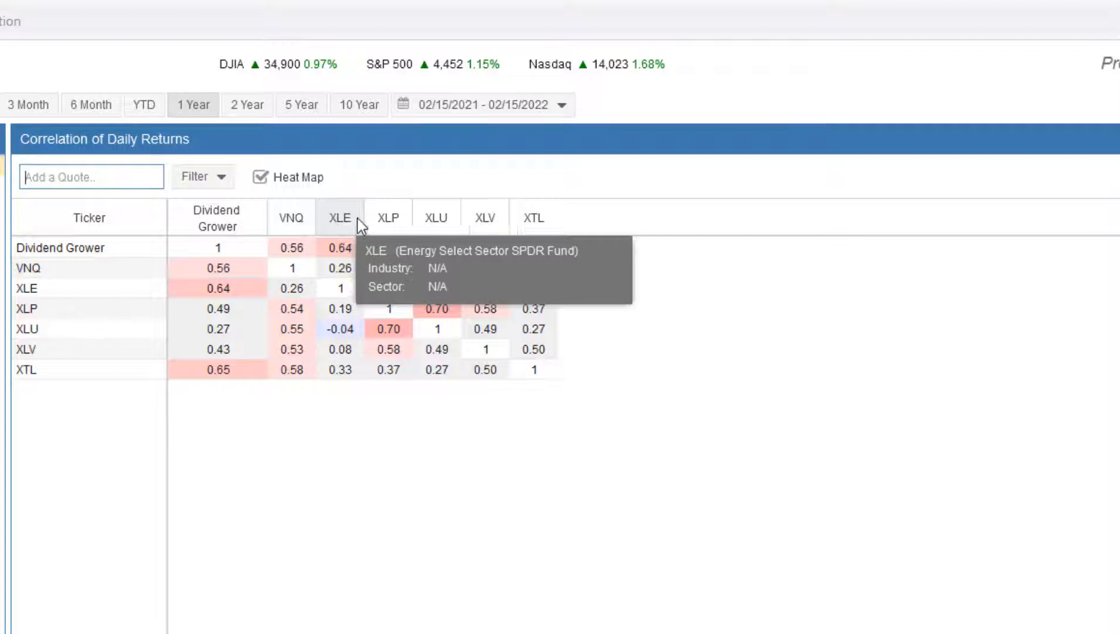
mouse_move(376, 225)
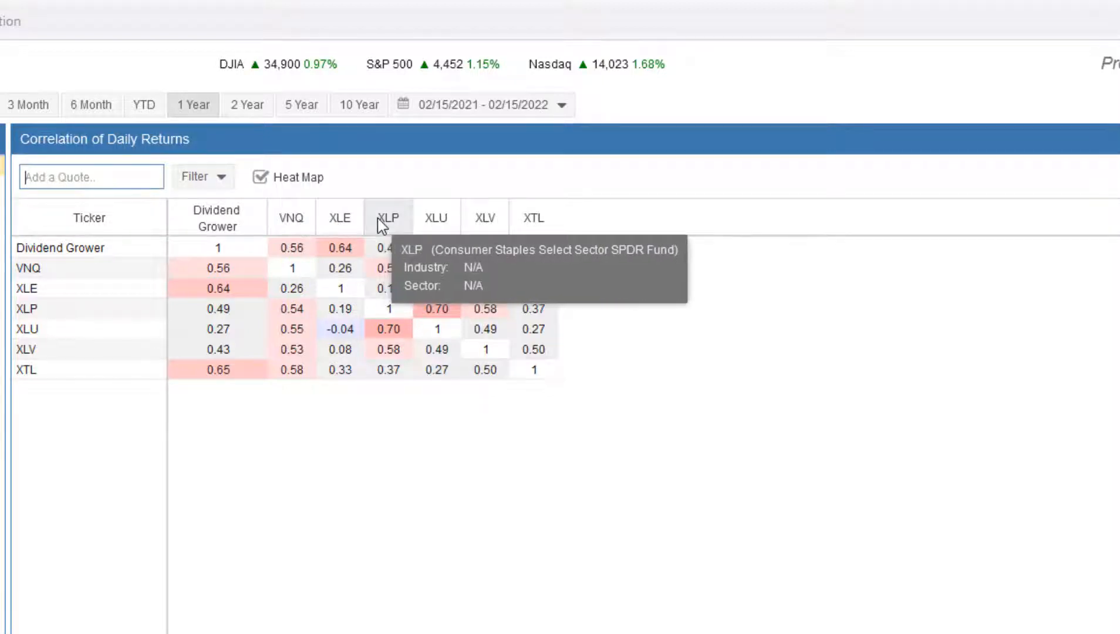
mouse_move(435, 224)
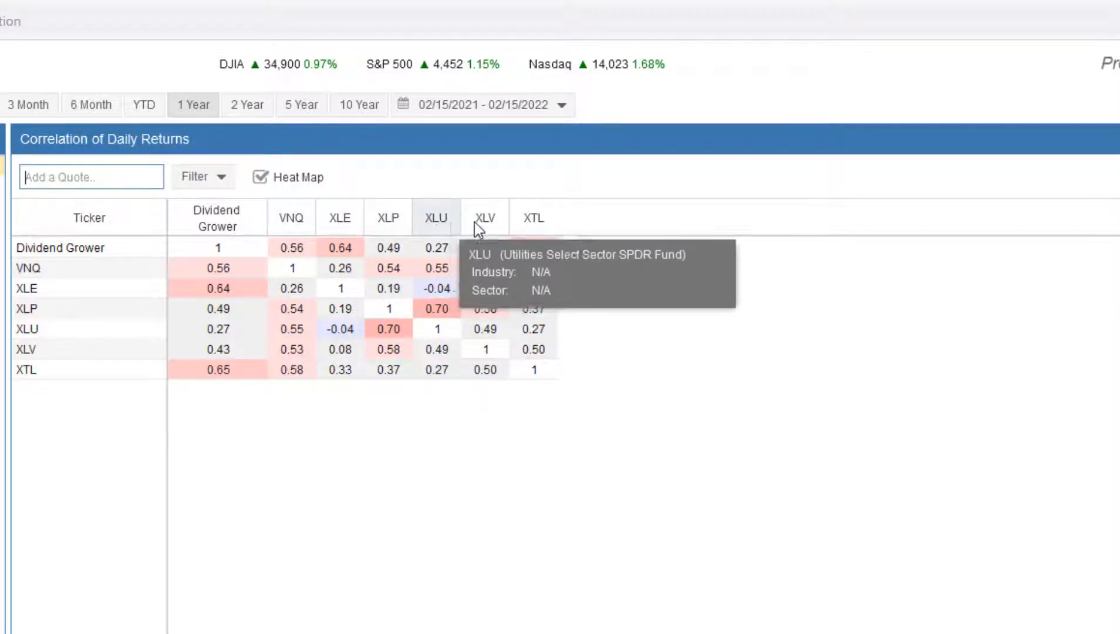
mouse_move(488, 228)
mouse_move(532, 224)
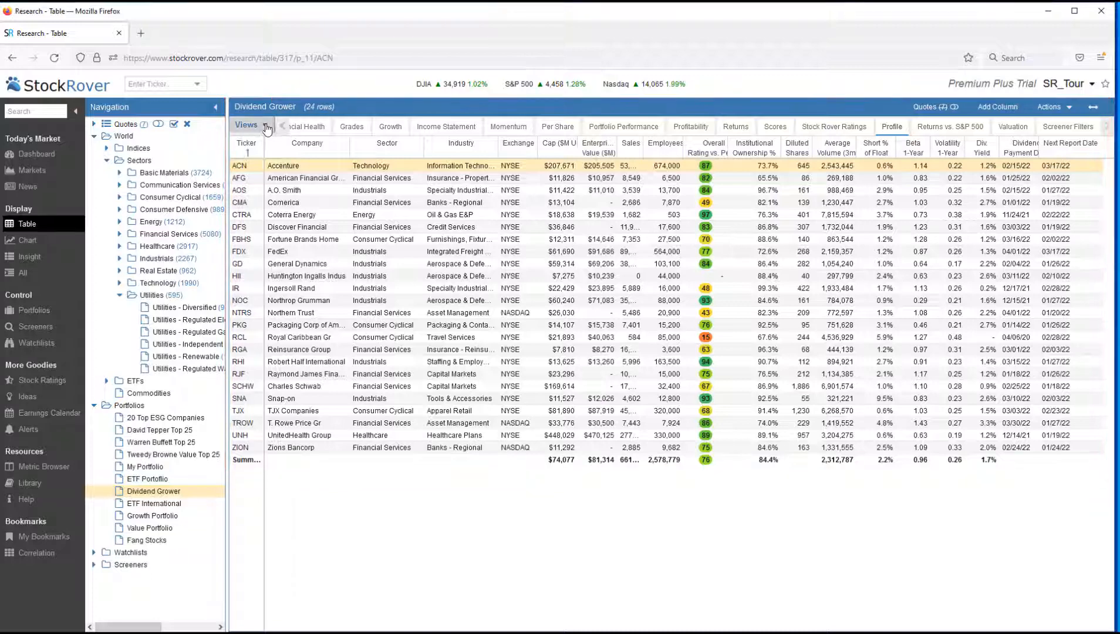
Switch the table to the Stock Rover Ratings view and show all stocks in the Utilities sector
click(264, 125)
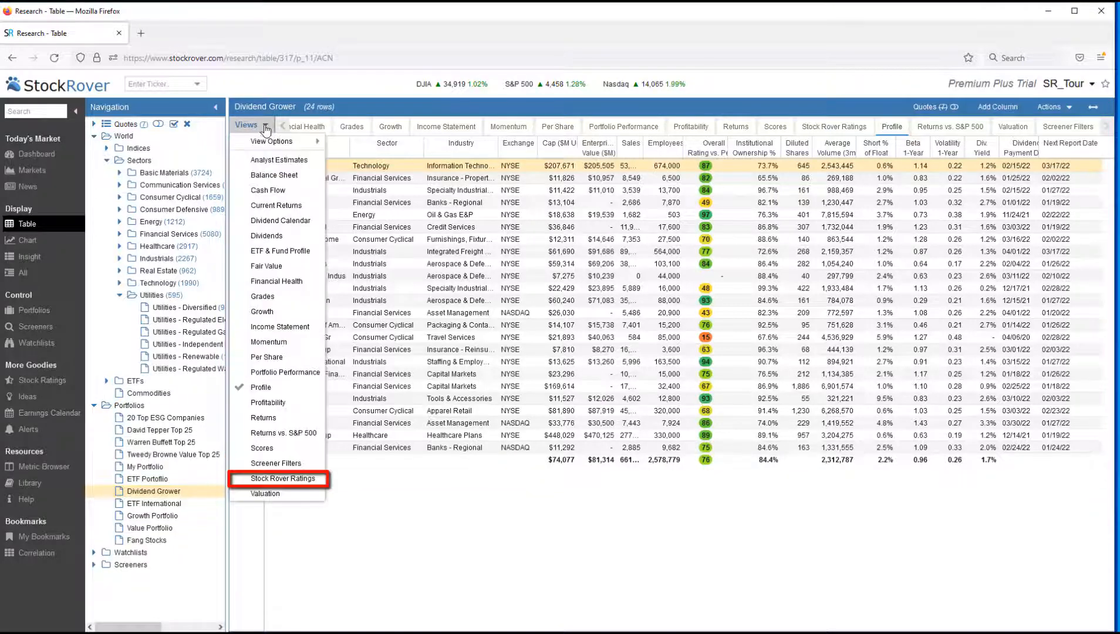
click(256, 479)
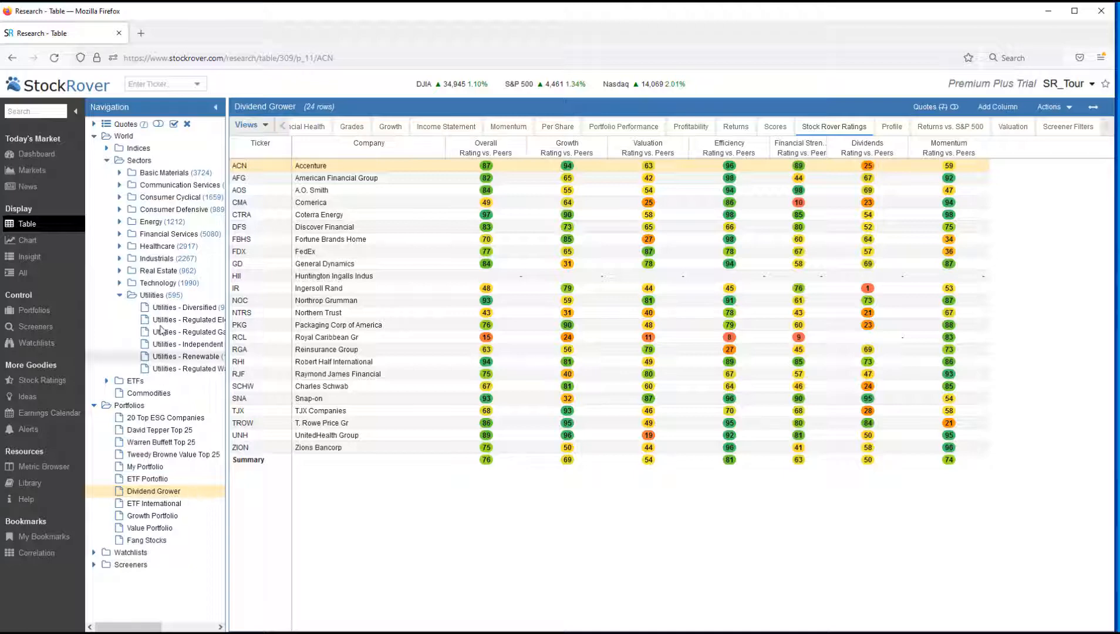
right_click(163, 300)
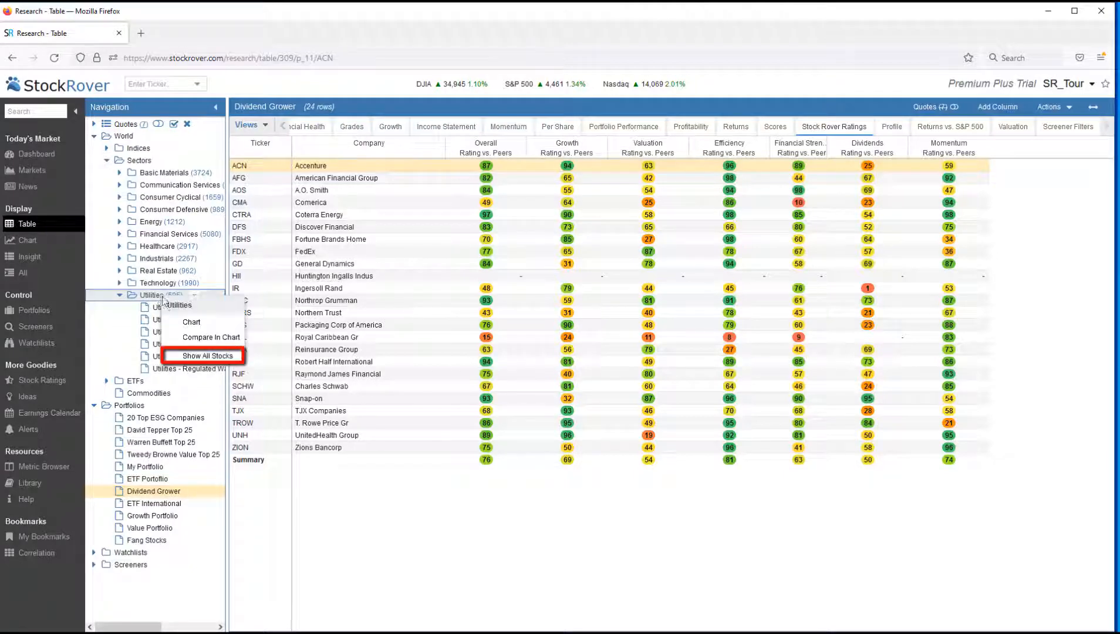
click(193, 356)
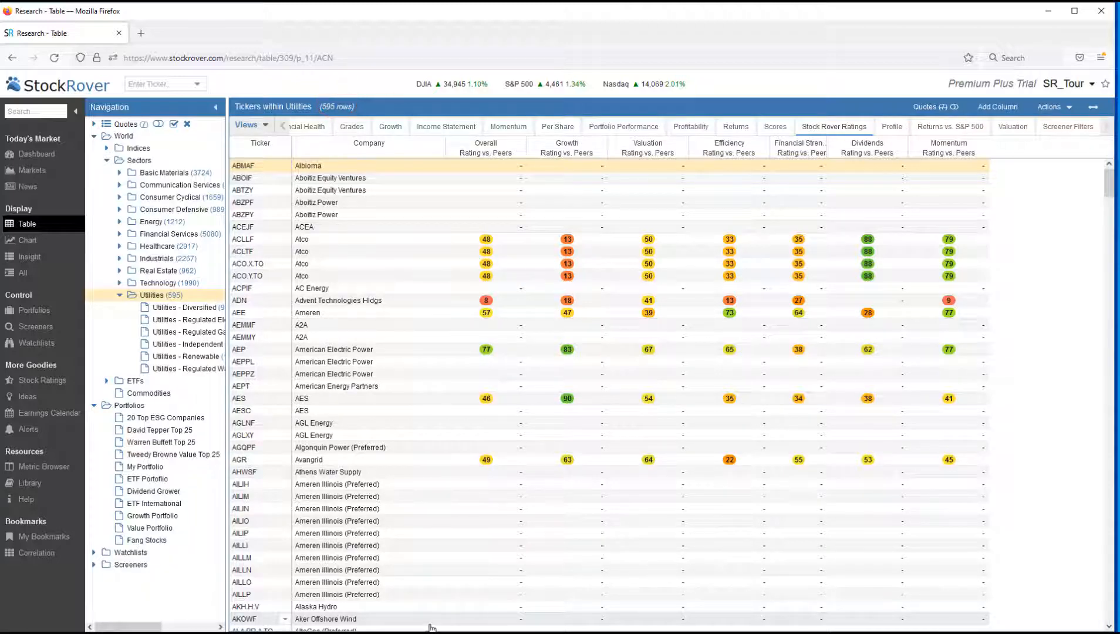
Filter the Utilities stocks to a Dividends Rating vs. Peers greater than 75
click(900, 149)
mouse_move(939, 297)
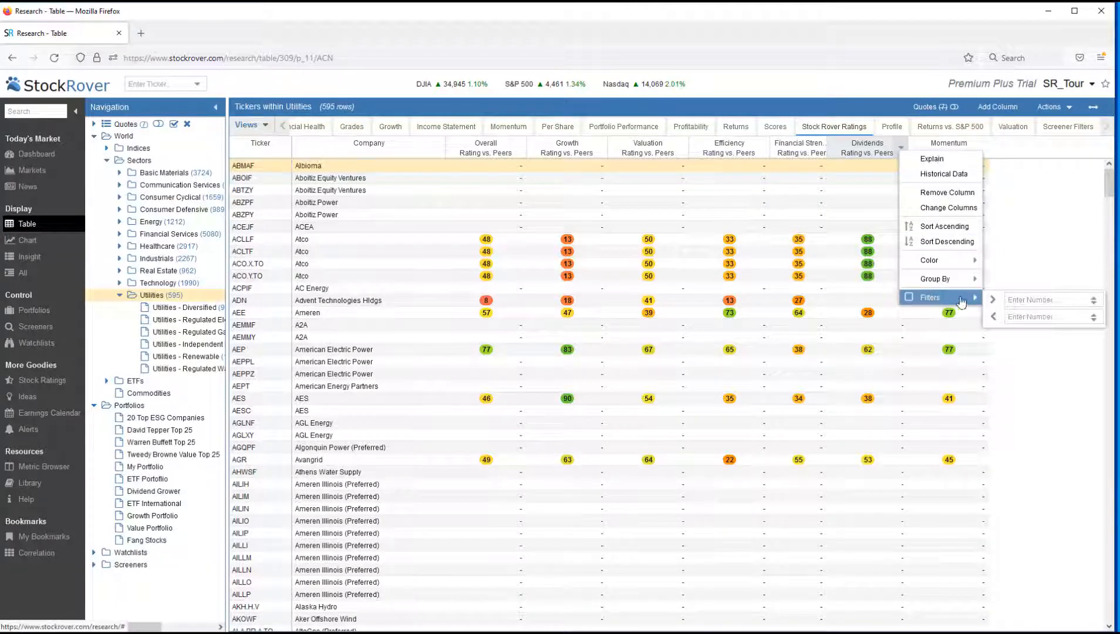
click(1012, 299)
text(75)
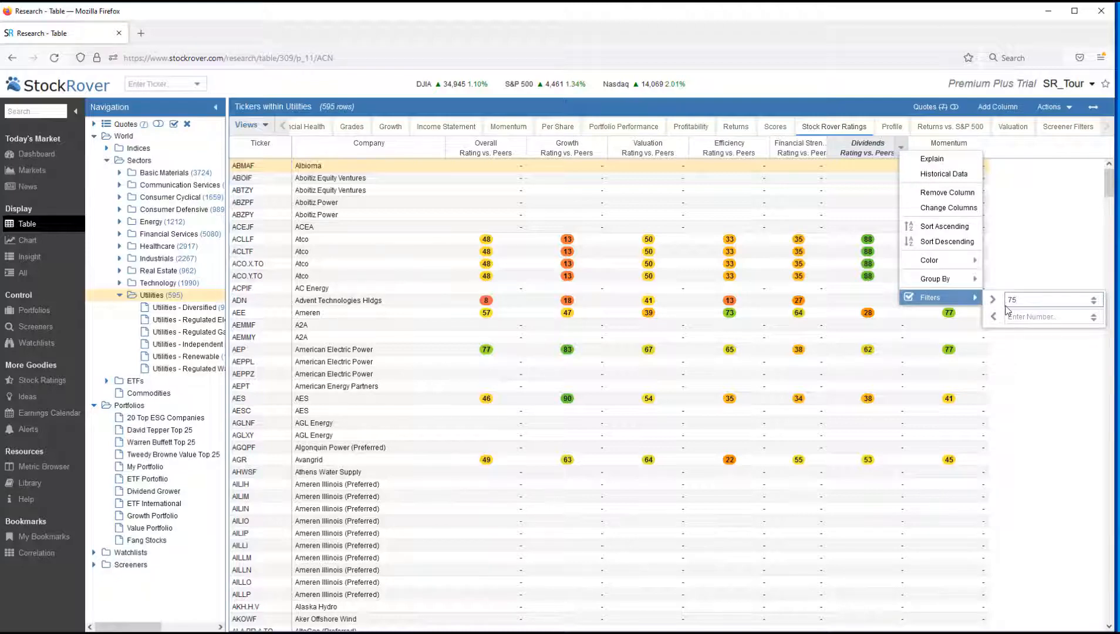
key(Return)
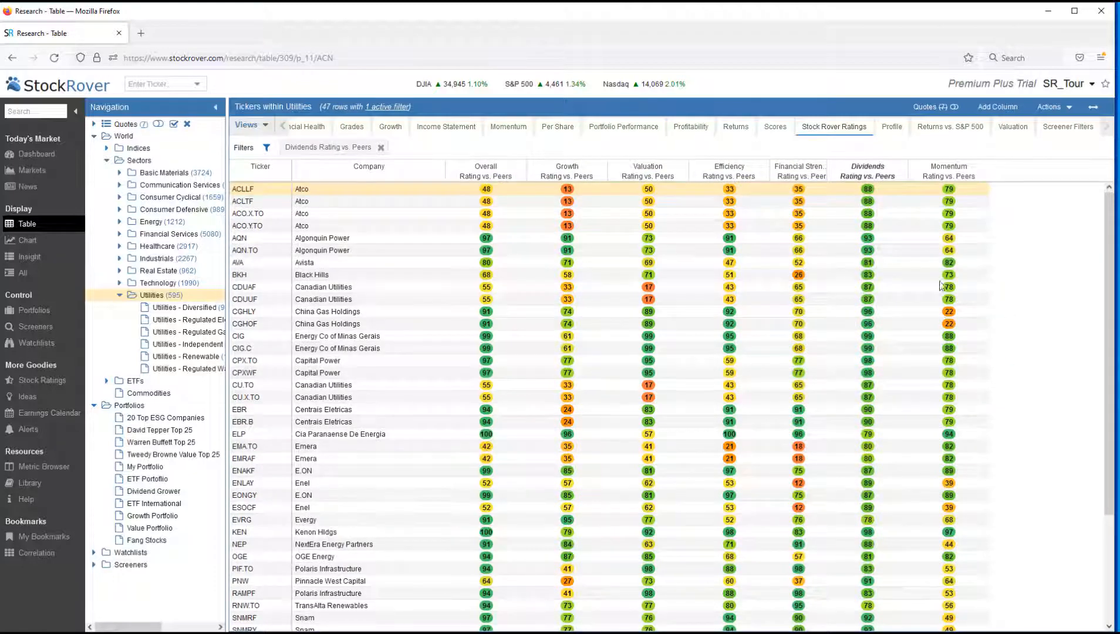
Filter the remaining Utilities stocks to a Growth Rating vs. Peers greater than 75
click(601, 173)
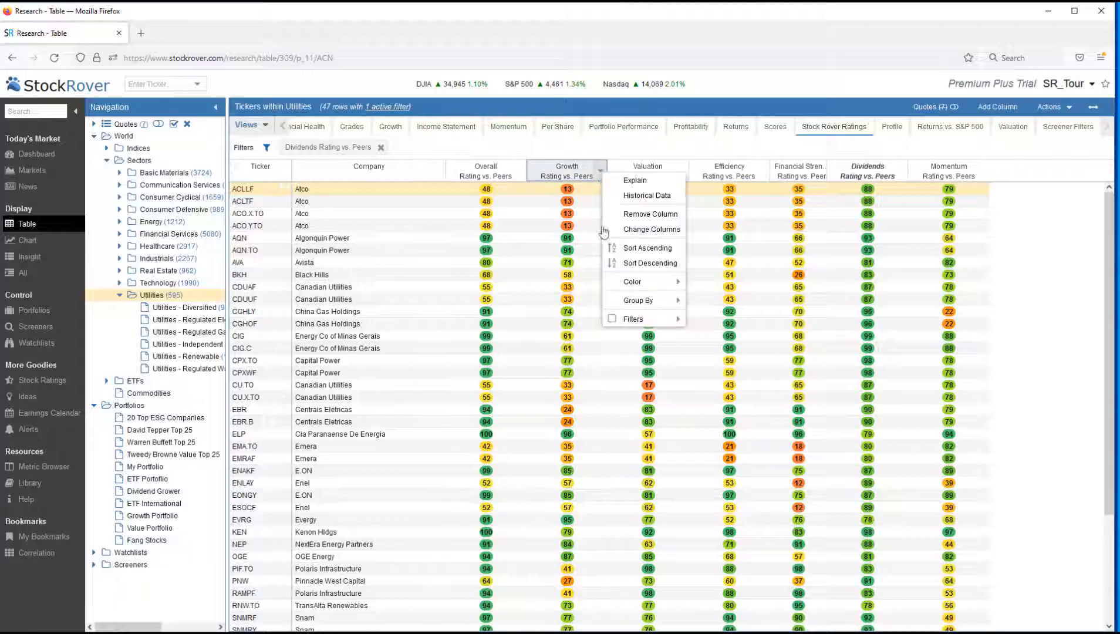
mouse_move(634, 318)
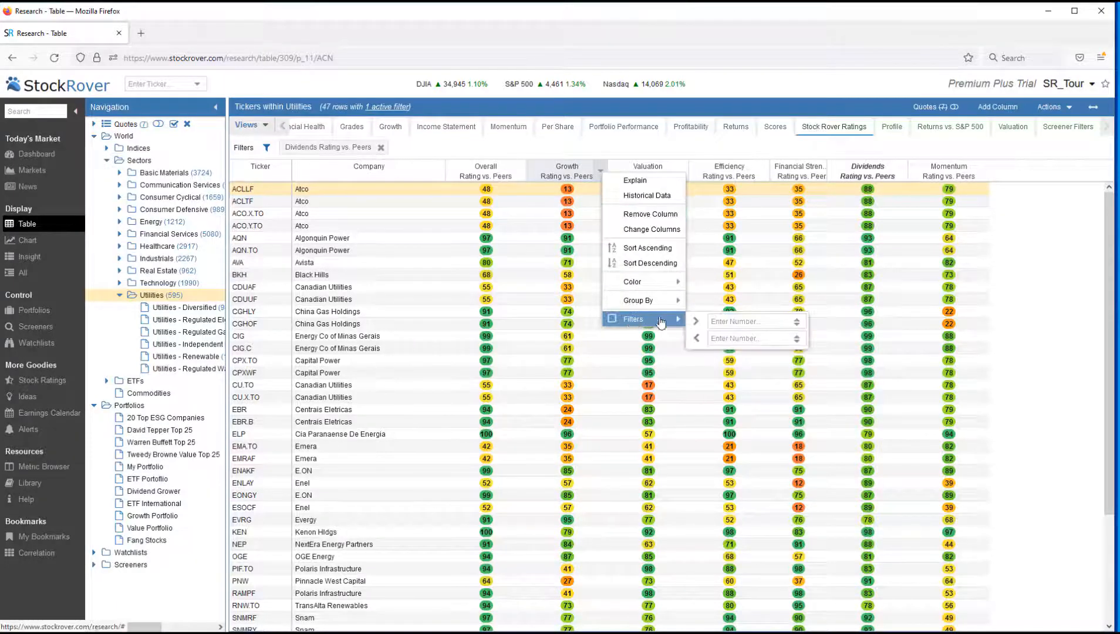
click(713, 320)
text(75)
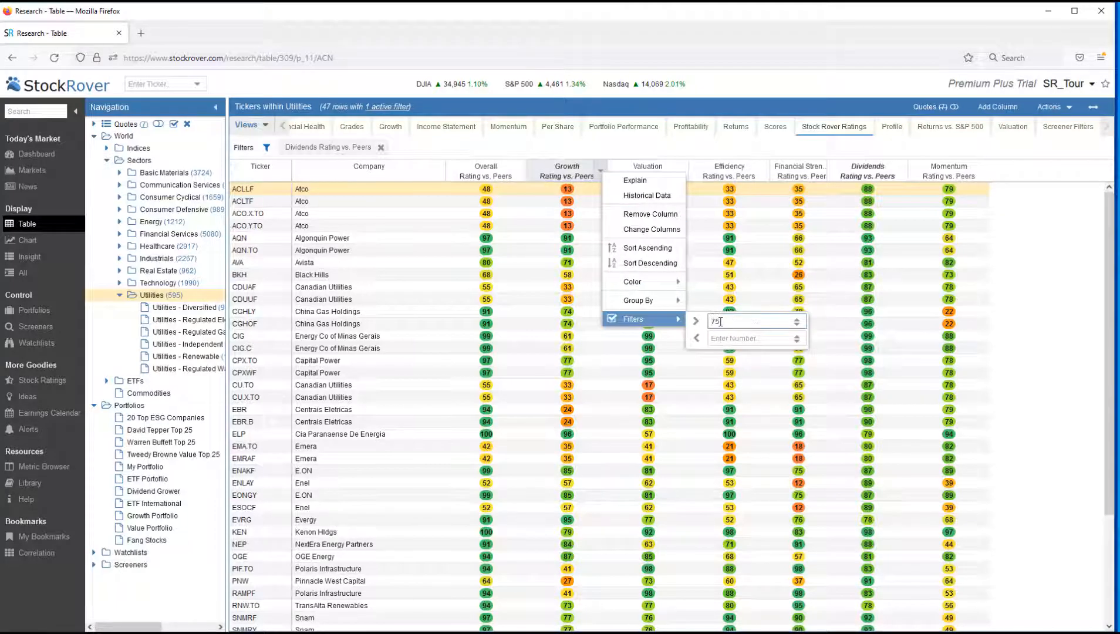
key(Return)
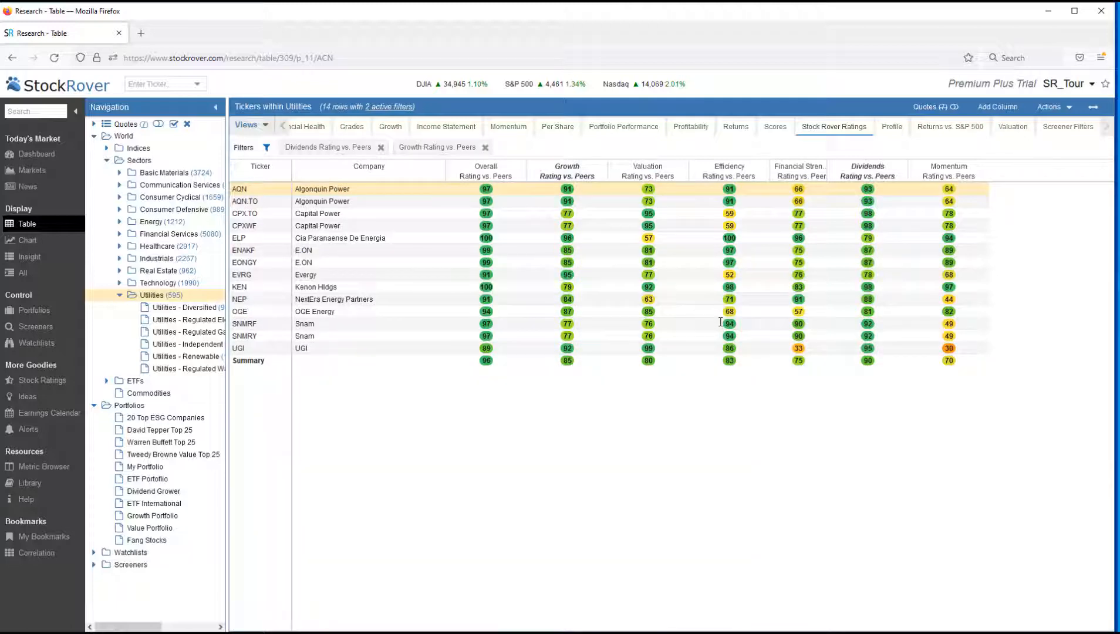
Filter the remaining Utilities stocks to a Valuation Rating vs. Peers greater than 75
click(682, 176)
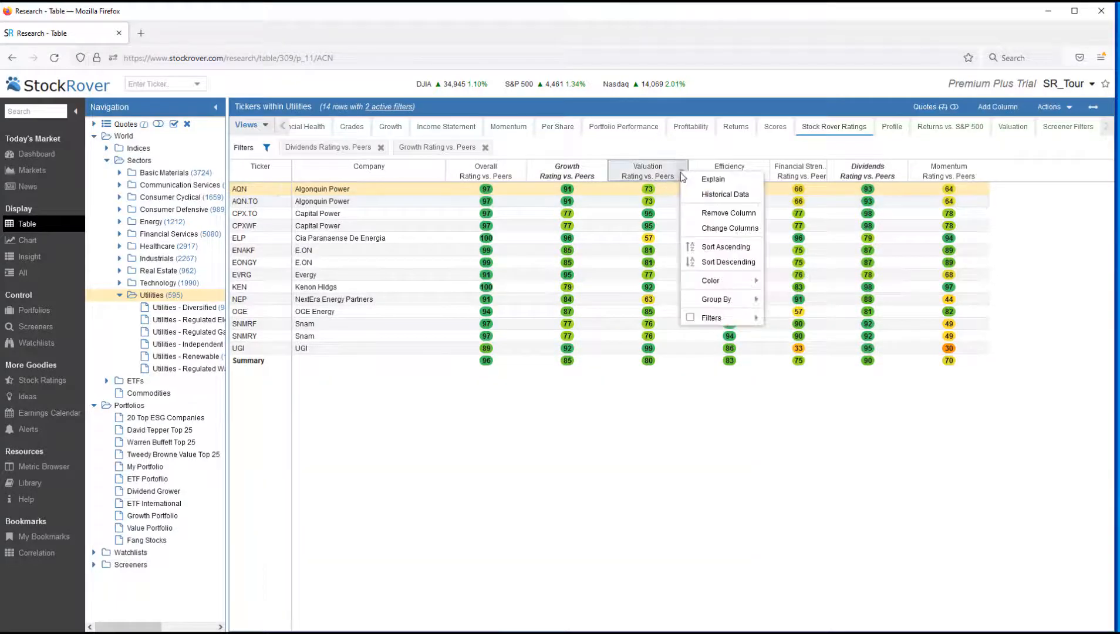
mouse_move(711, 317)
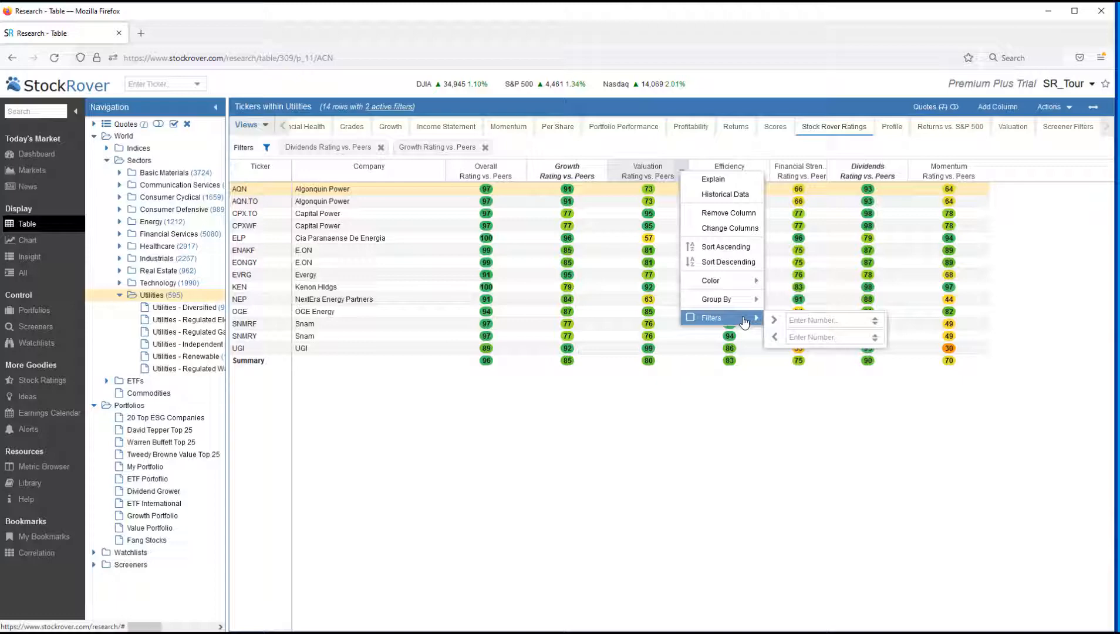
click(794, 320)
text(75)
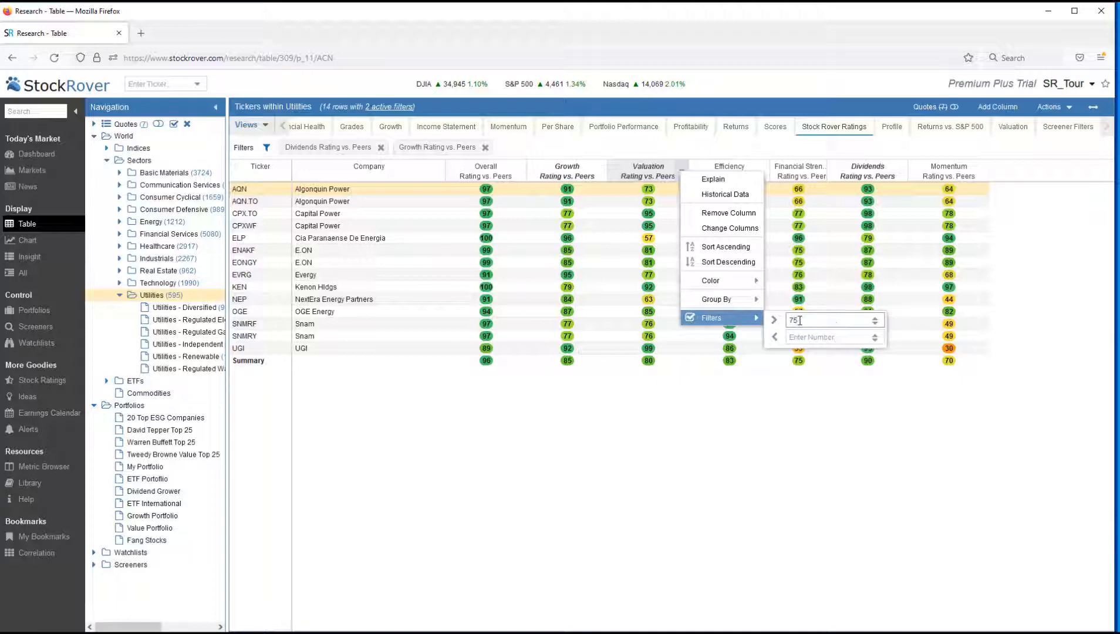
key(Return)
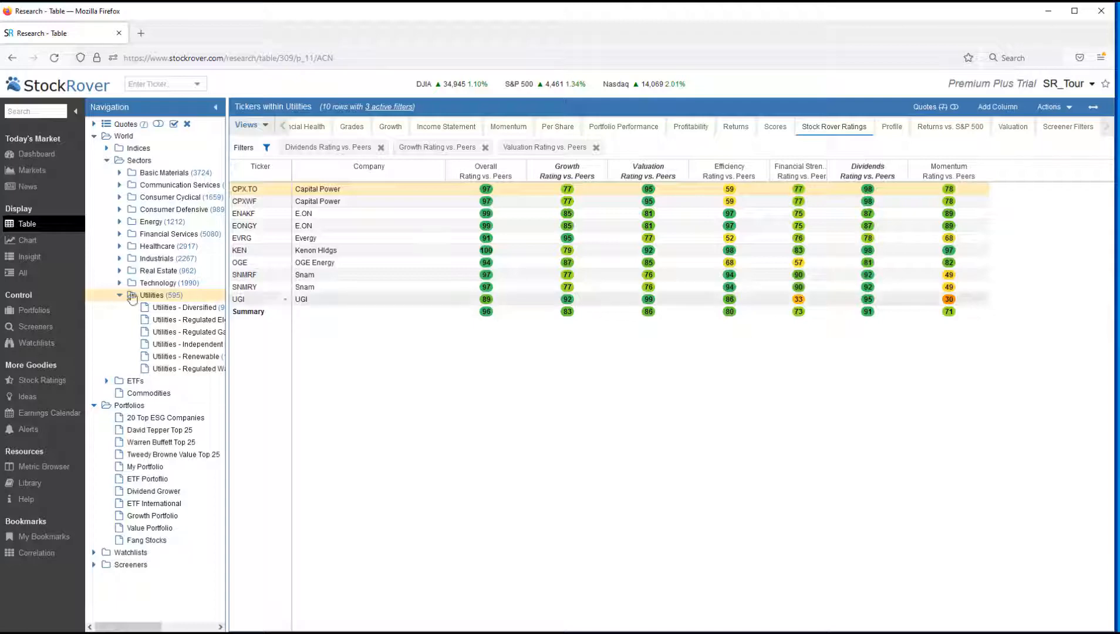
Open the portfolio Correlation tool and add CPXWF, UGI, ENAKF, EVRG, OGE and KEN to the matrix with the Dividend Grower holdings
click(26, 312)
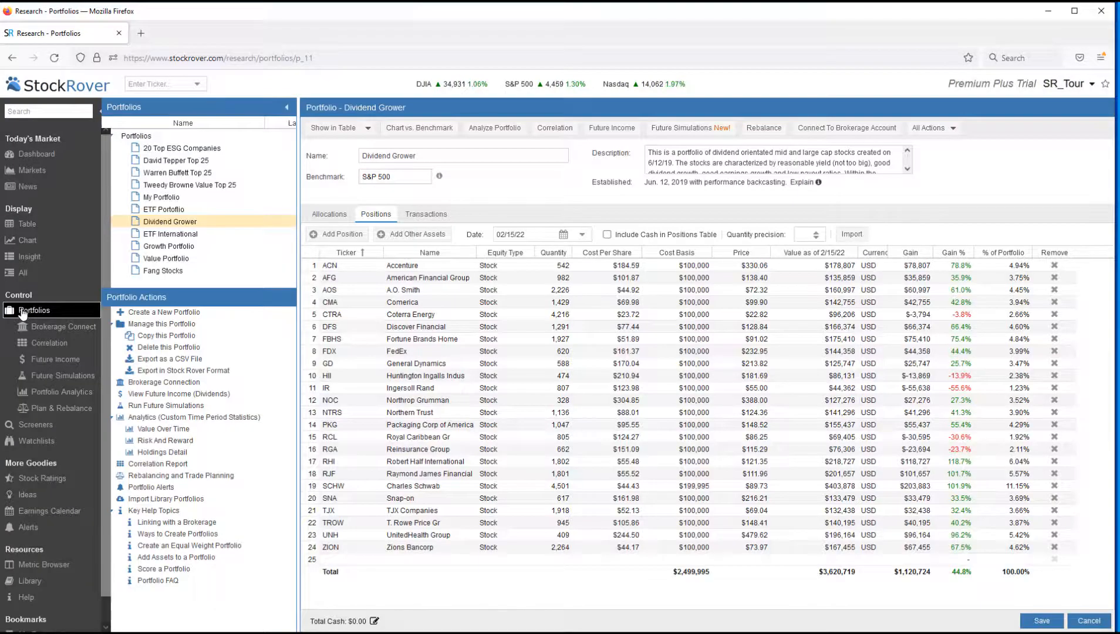
click(40, 345)
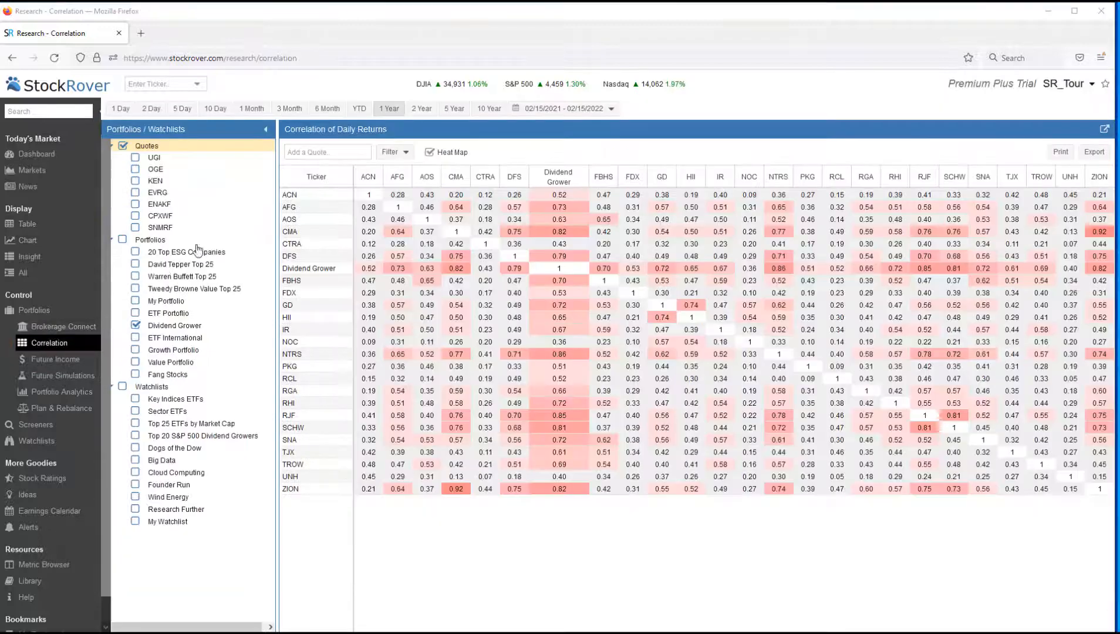
click(305, 151)
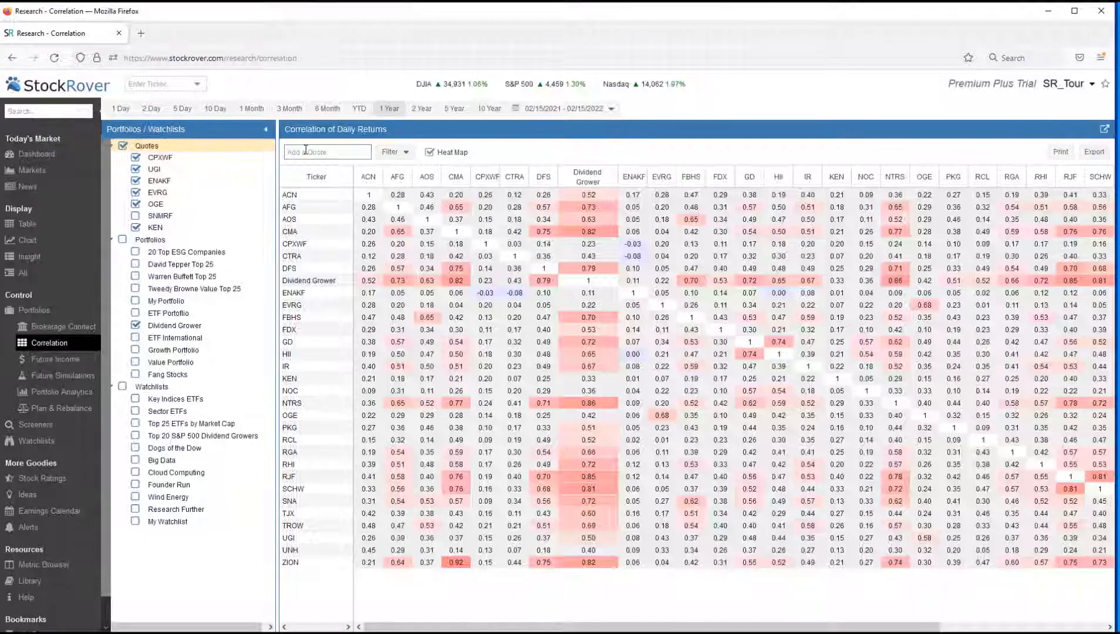
Collapse the Portfolios / Watchlists panel and the Functions panel to give the correlation matrix the full width
click(265, 130)
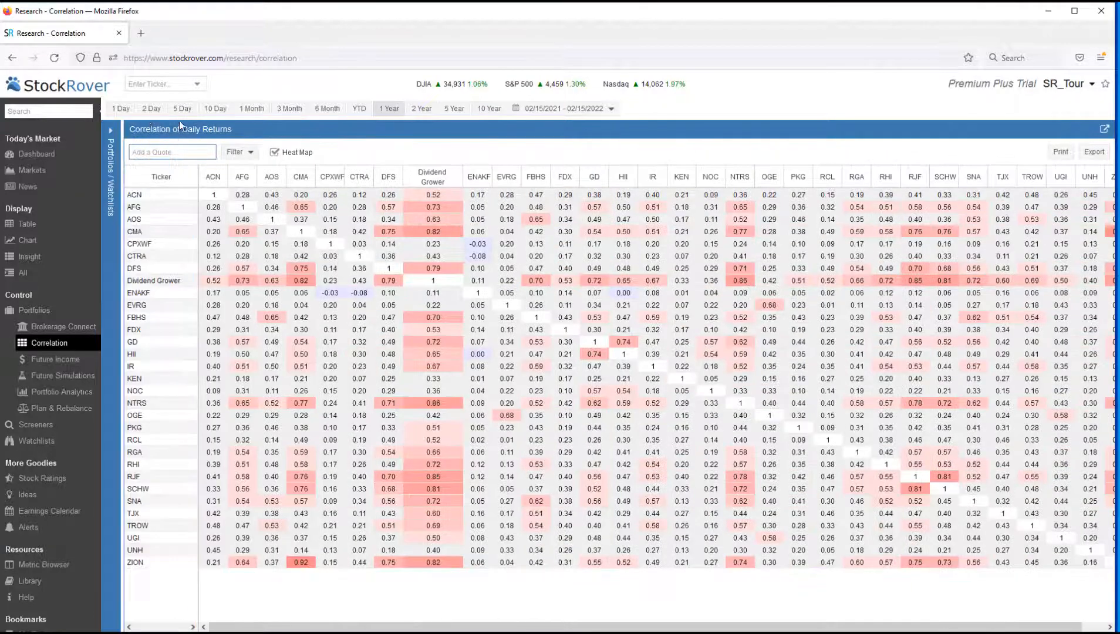
click(101, 112)
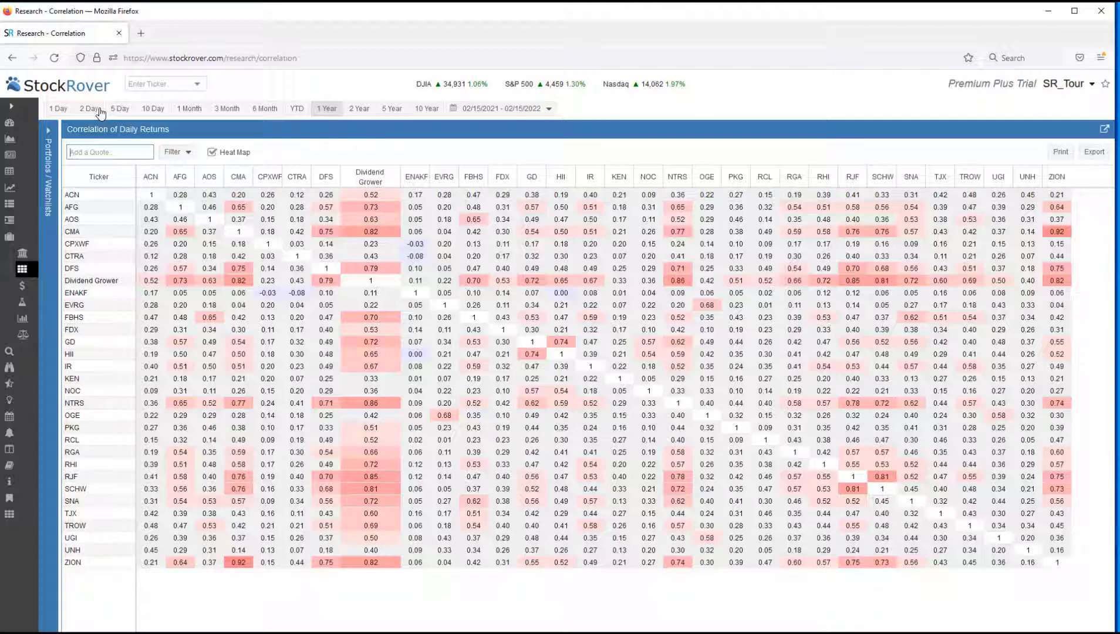
mouse_move(84, 246)
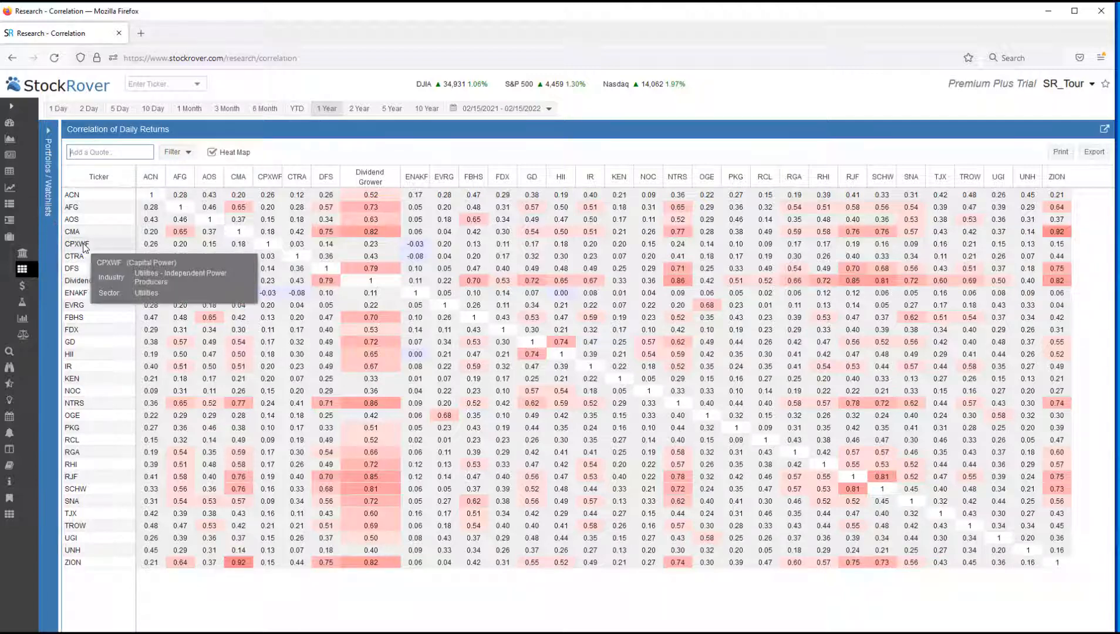